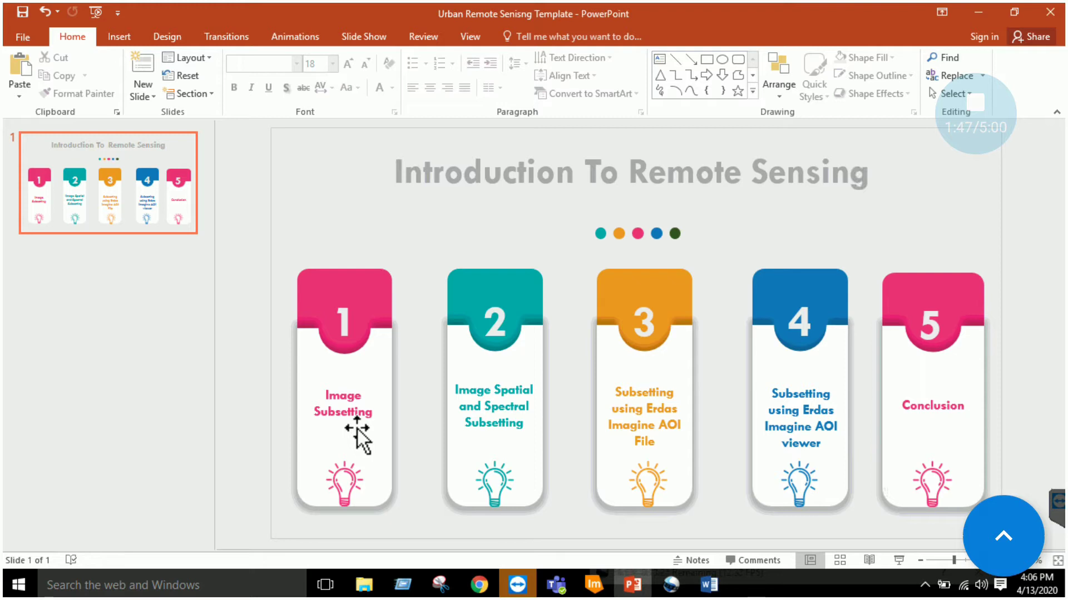
- Select the Polygon AOI tool on the lanierstacked.img view
left_click(594, 584)
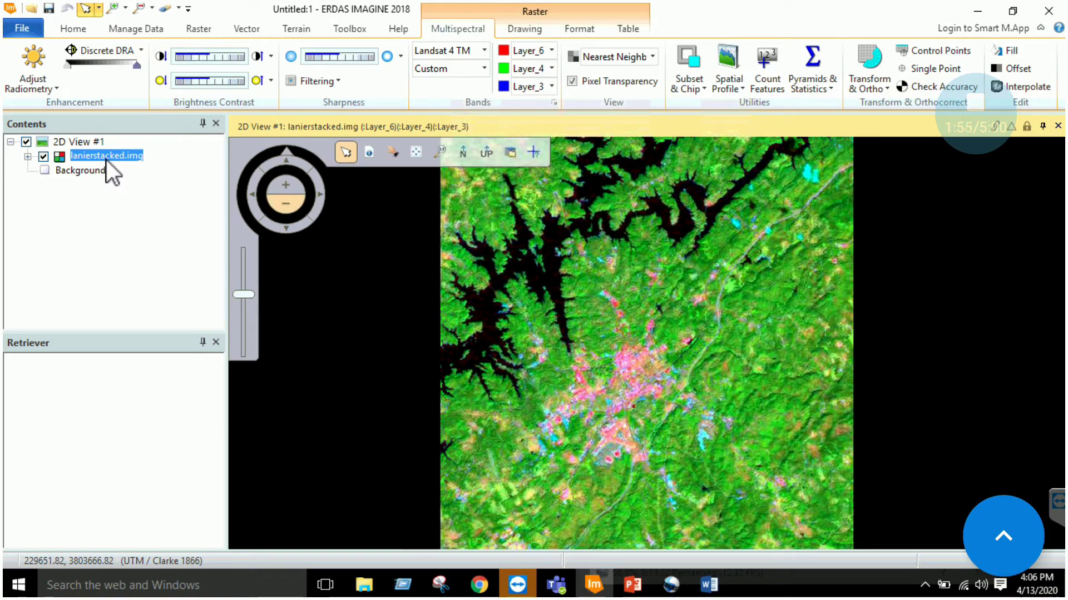
left_click(522, 31)
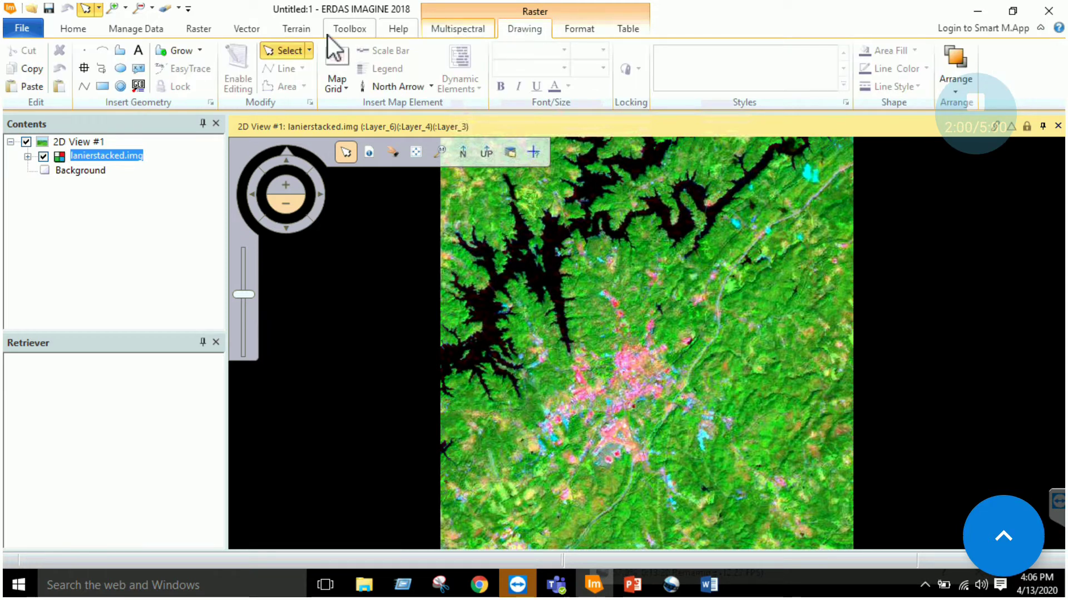
left_click(102, 86)
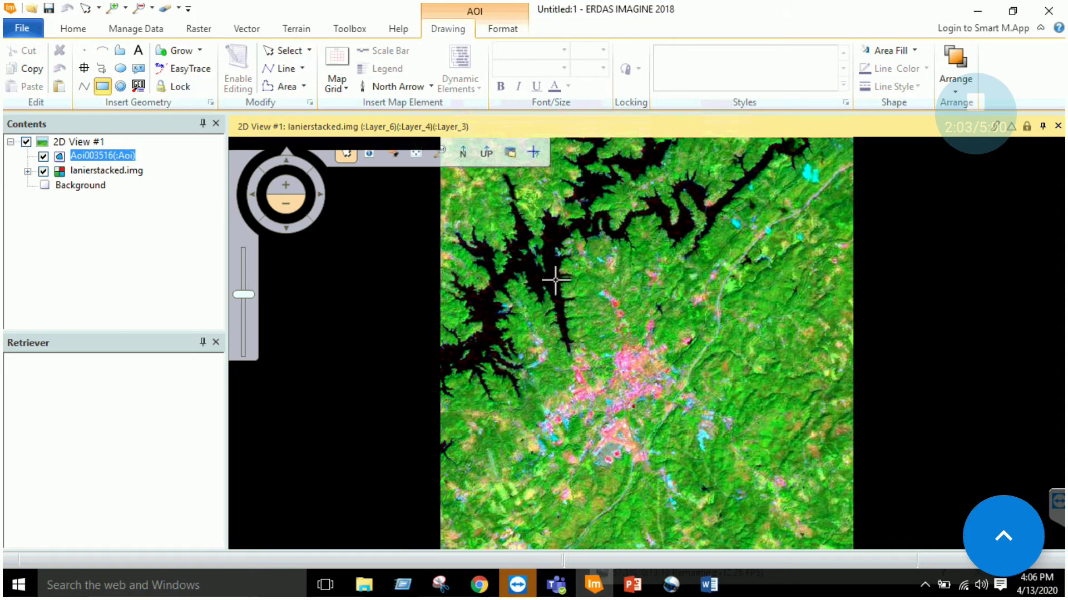
left_click(121, 50)
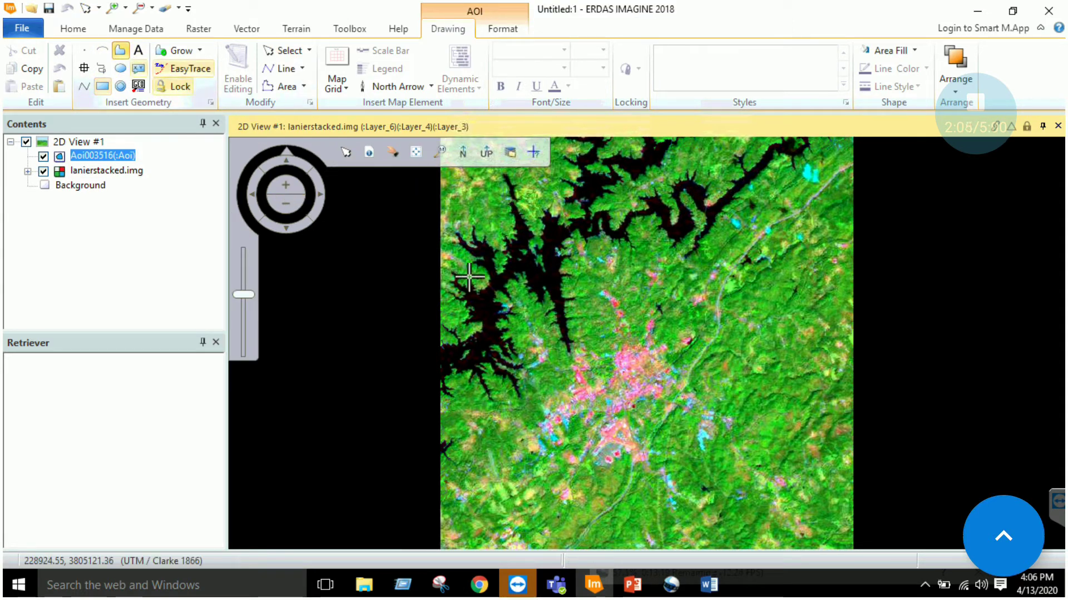
- Trace and close a polygon around the lake's northern shore and the town
left_click(482, 295)
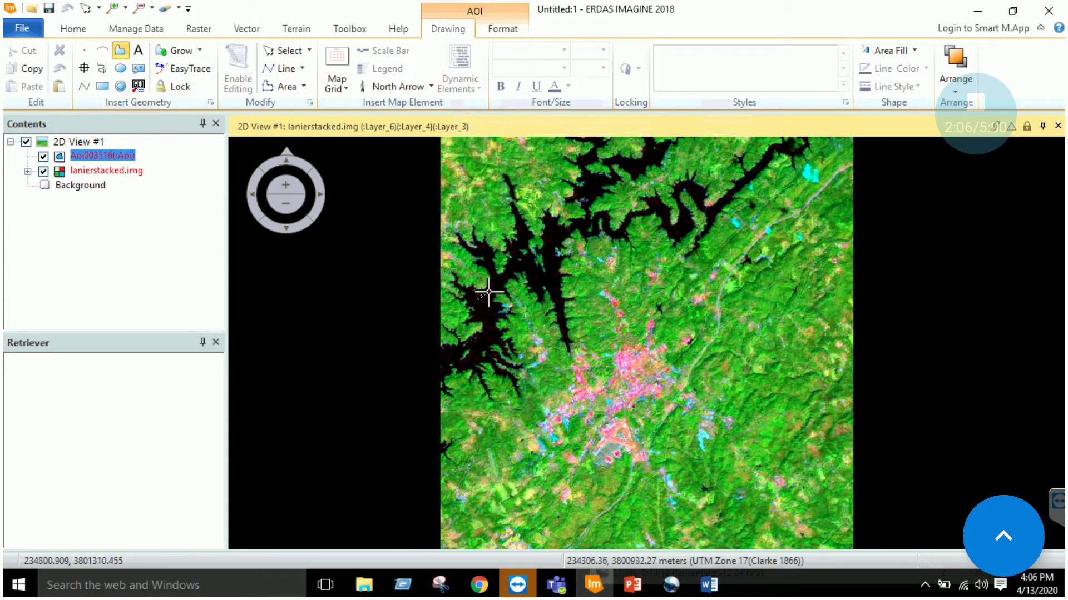
left_click(544, 247)
left_click(605, 185)
left_click(750, 175)
left_click(793, 169)
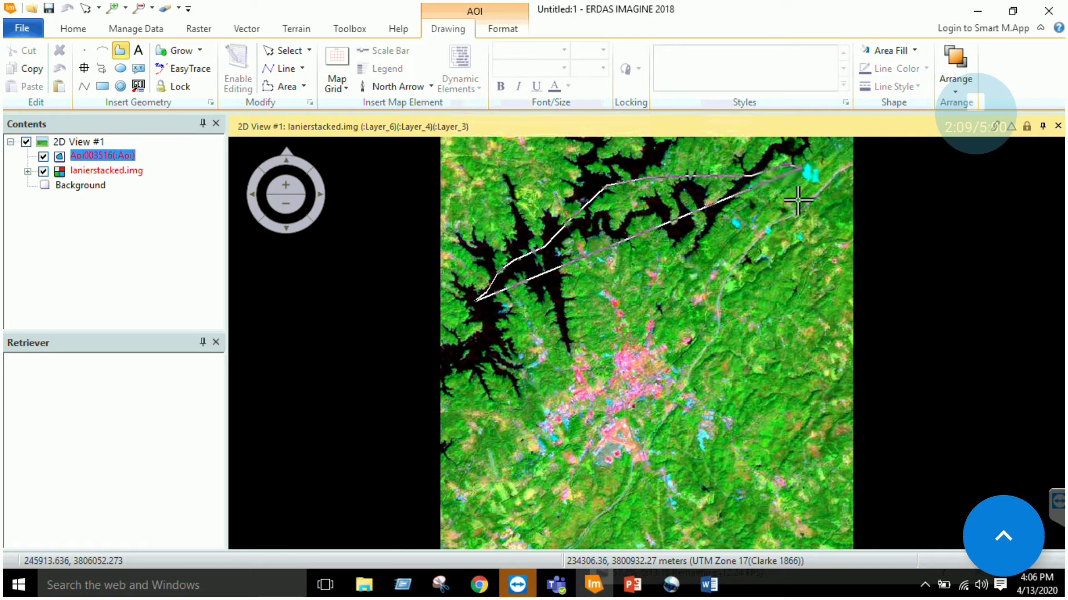
left_click(800, 190)
left_click(782, 218)
left_click(687, 253)
left_click(659, 284)
left_click(567, 334)
left_click(518, 384)
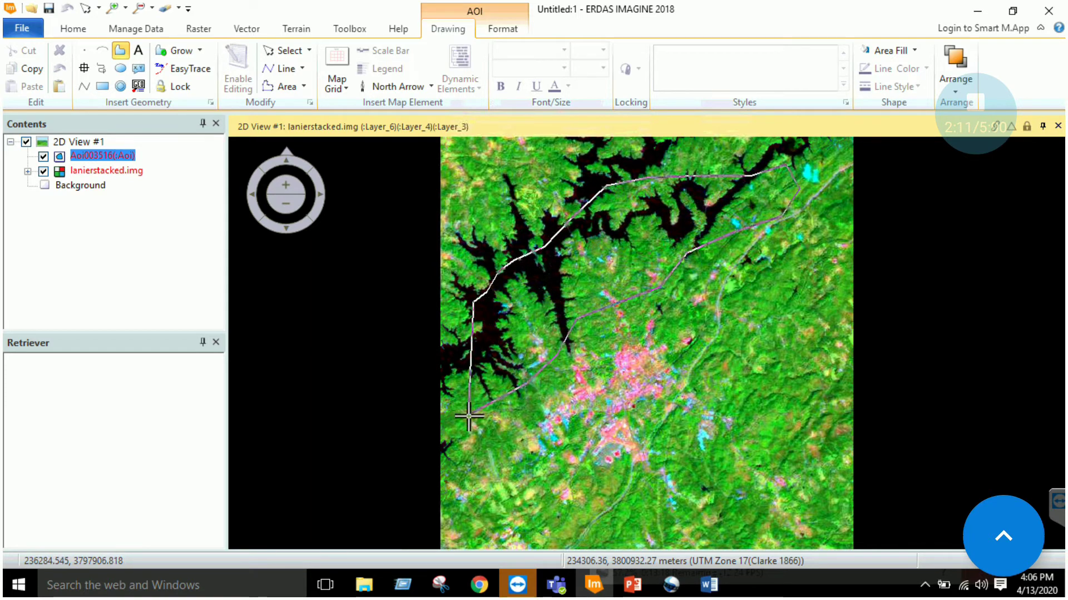
left_click(470, 415)
left_click(451, 373)
double_click(451, 311)
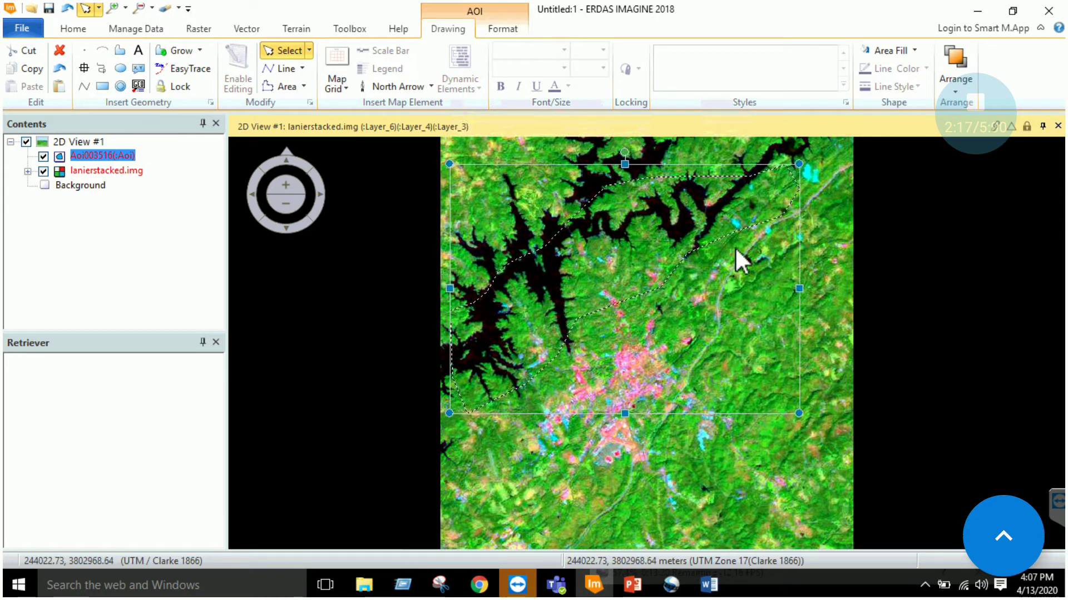
- Save the Aoi layer from Contents as myfirstAOI
right_click(107, 157)
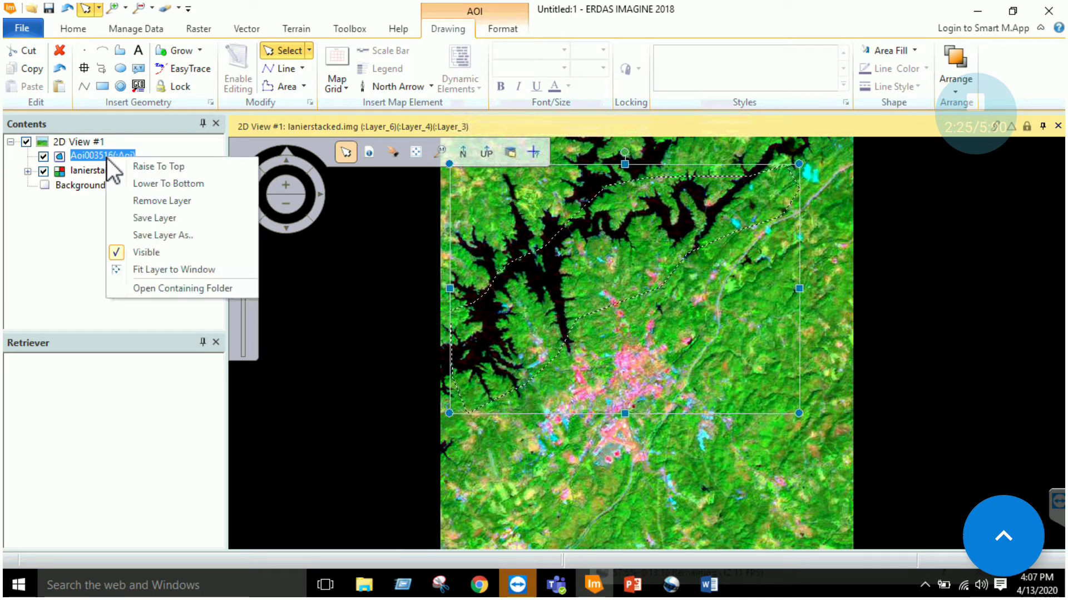
left_click(168, 235)
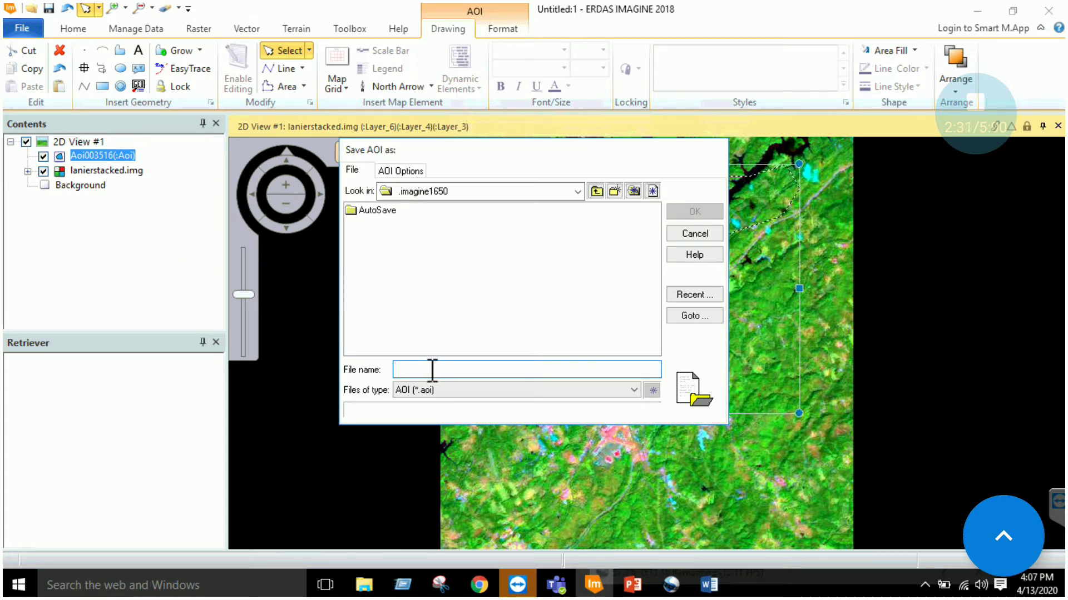
type("myfi")
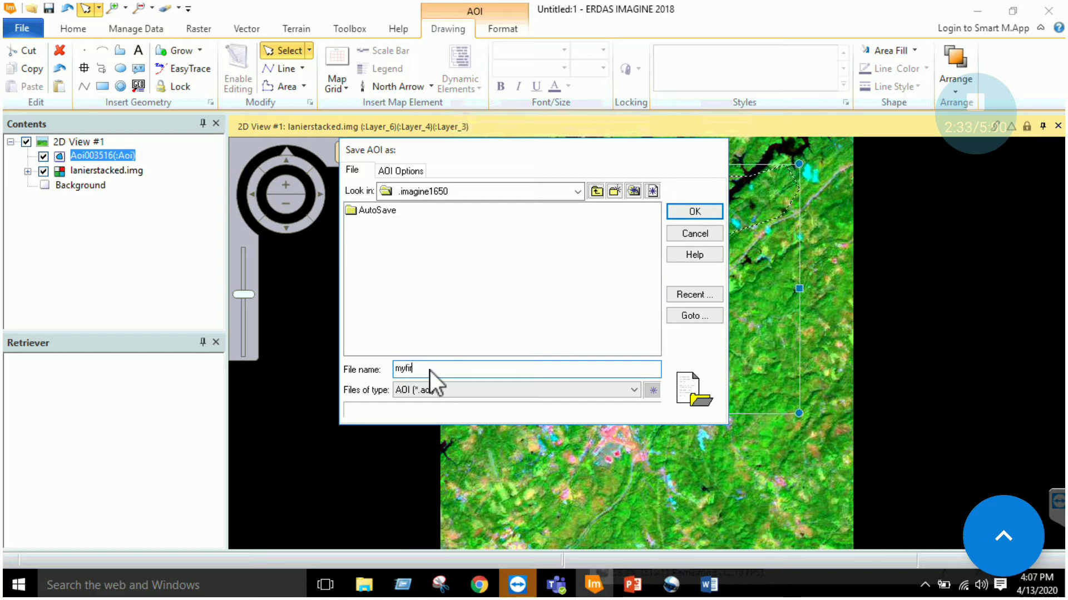
type("rstA")
type("OI")
left_click(695, 212)
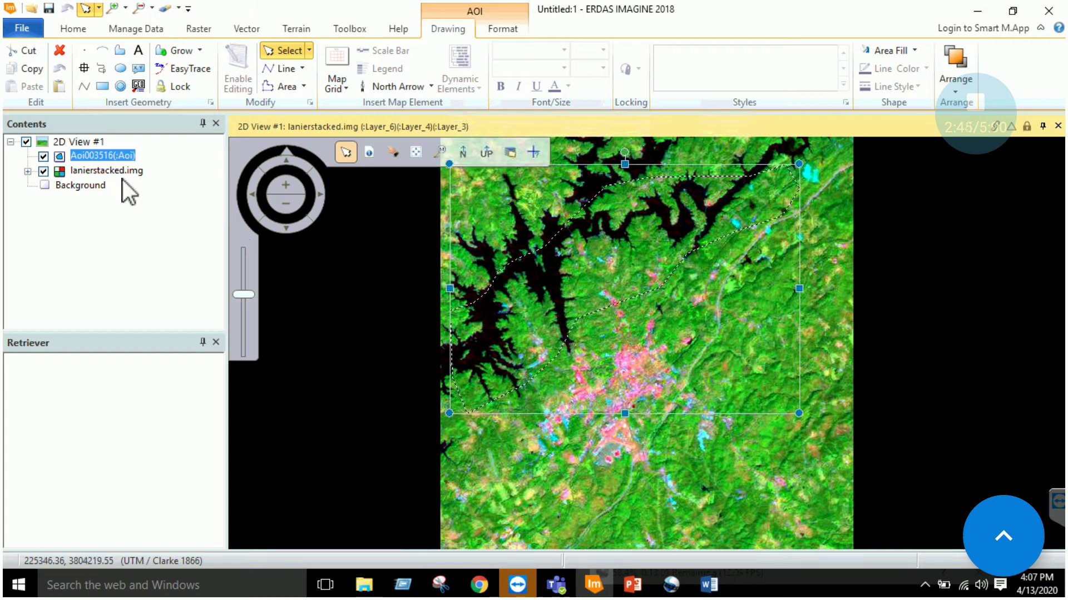
- Create a subset of lanierstacked.img with output named subsettedanierstacked.img
left_click(199, 29)
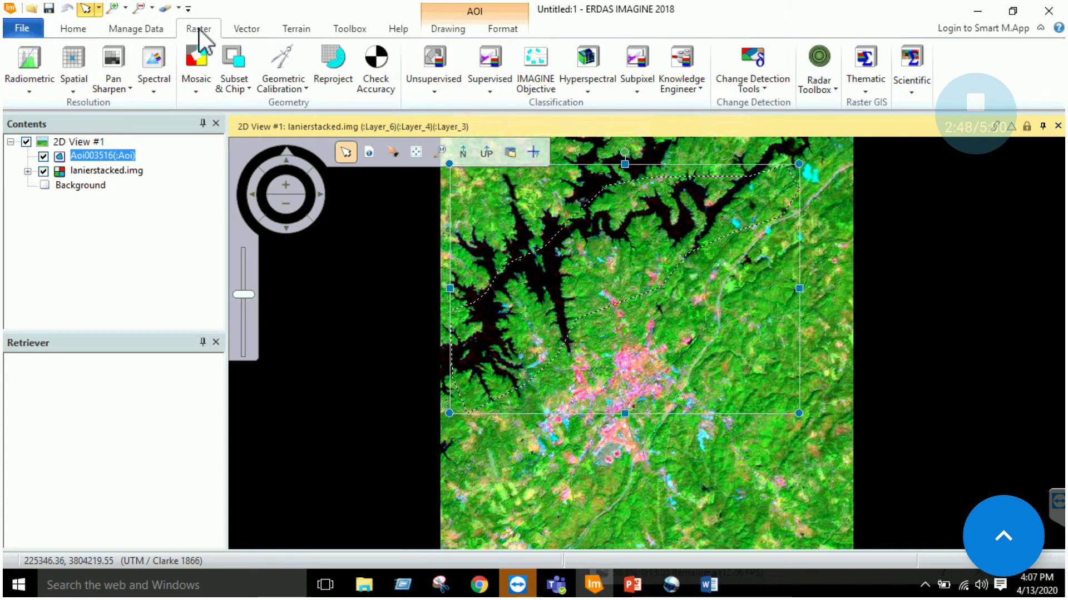
left_click(247, 88)
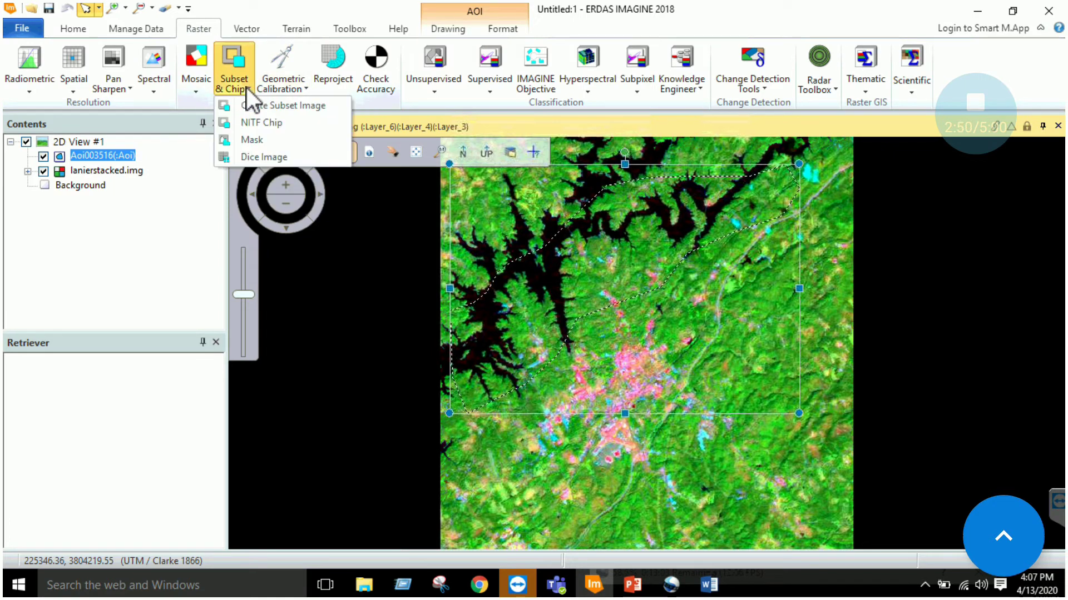
left_click(296, 108)
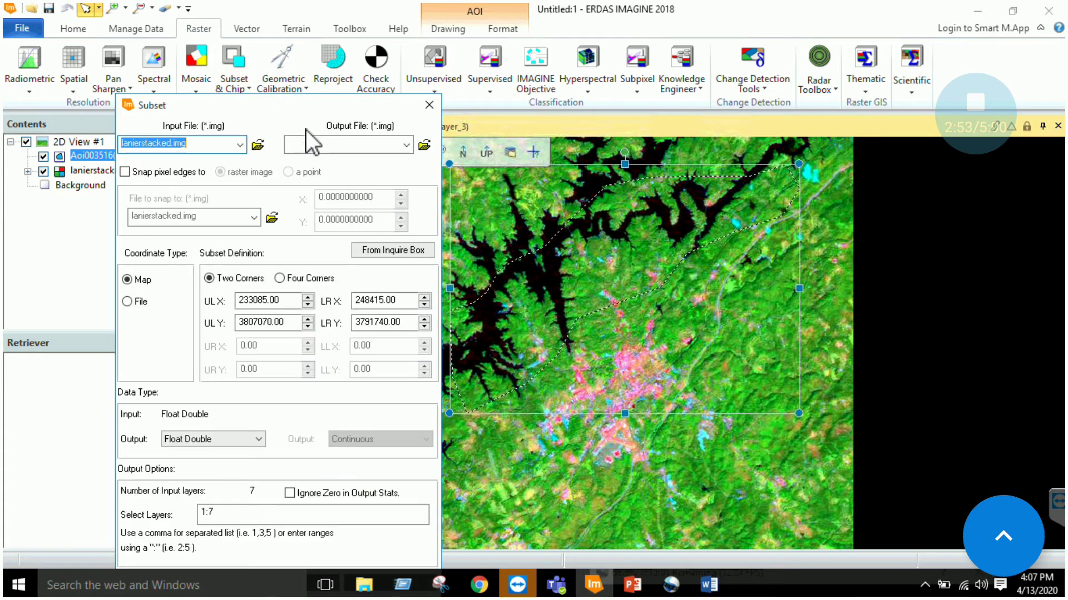
left_click_drag(276, 103, 408, 65)
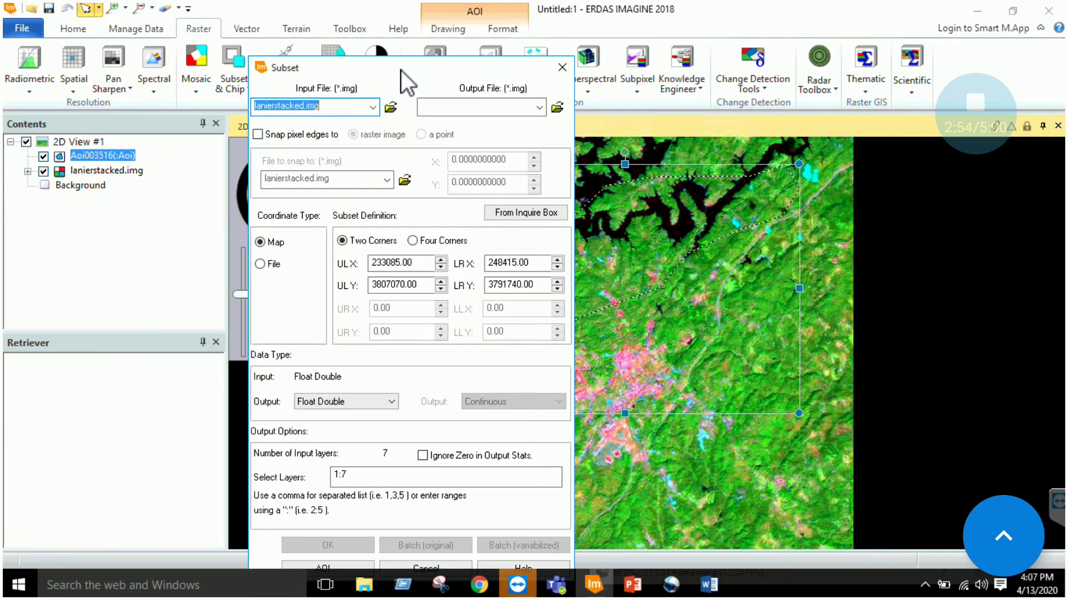
left_click(557, 107)
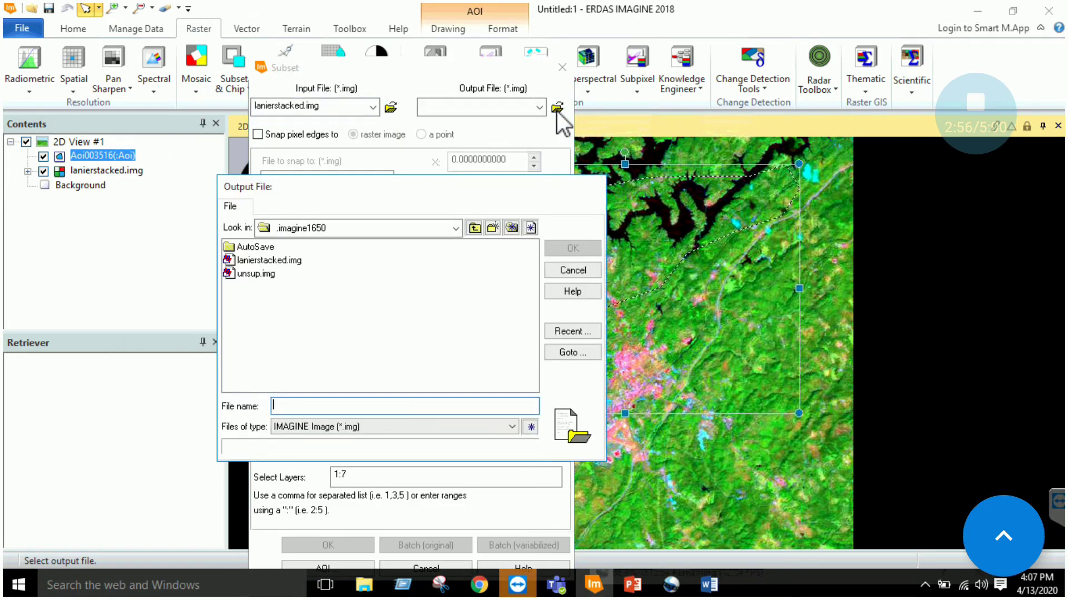
left_click(285, 260)
left_click(272, 408)
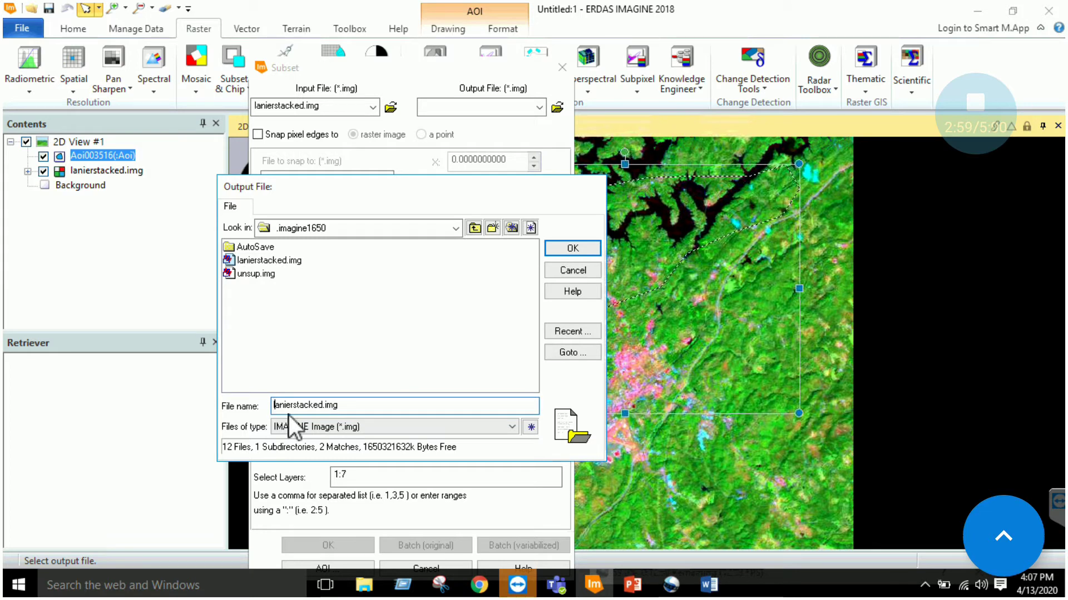
type("subset")
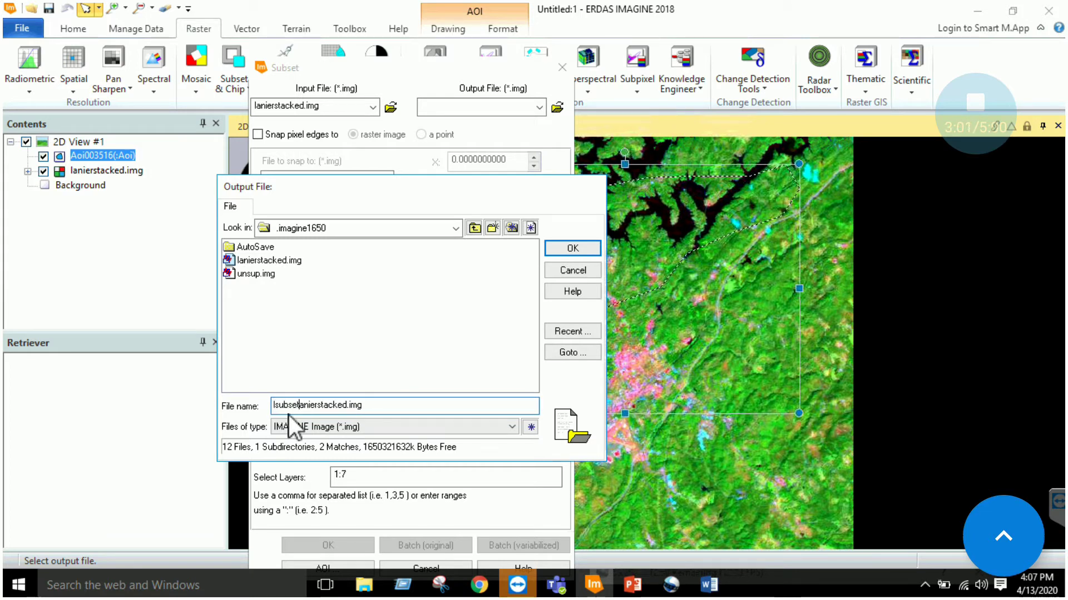
type("ted")
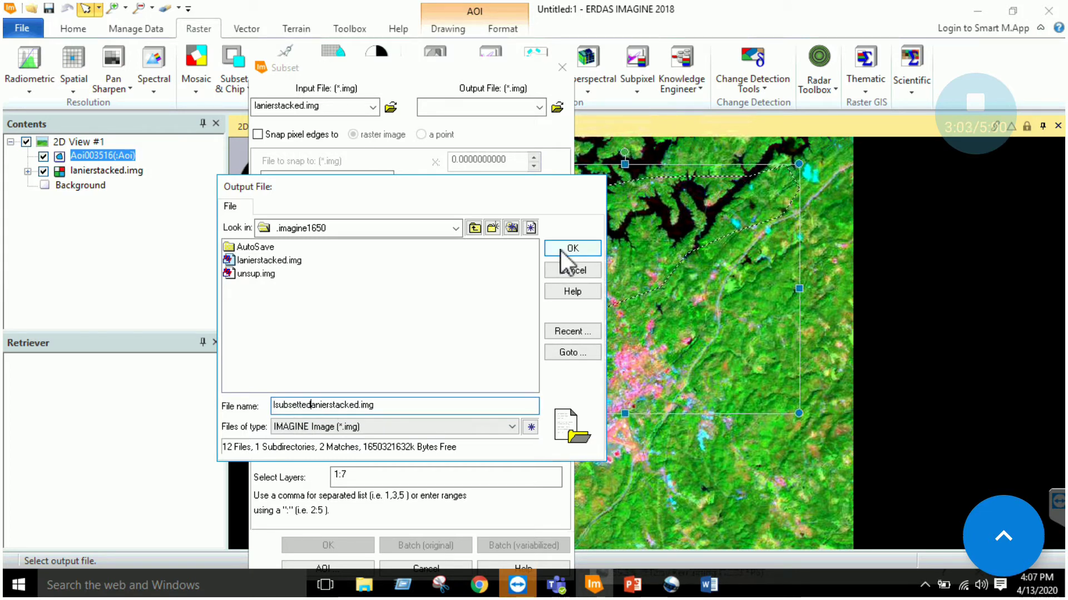
left_click(561, 251)
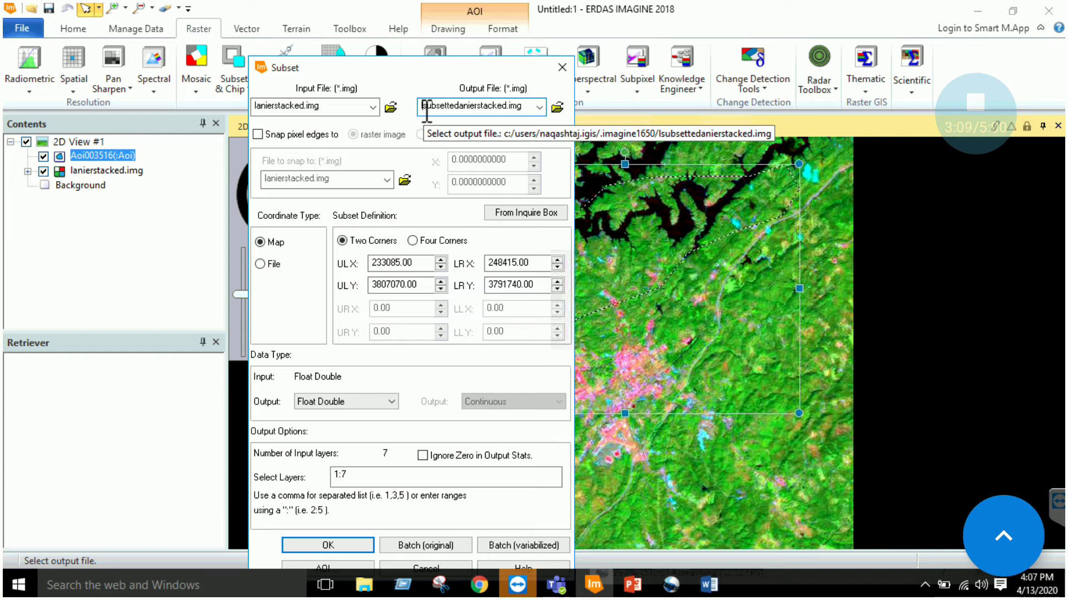
key("BackSpace")
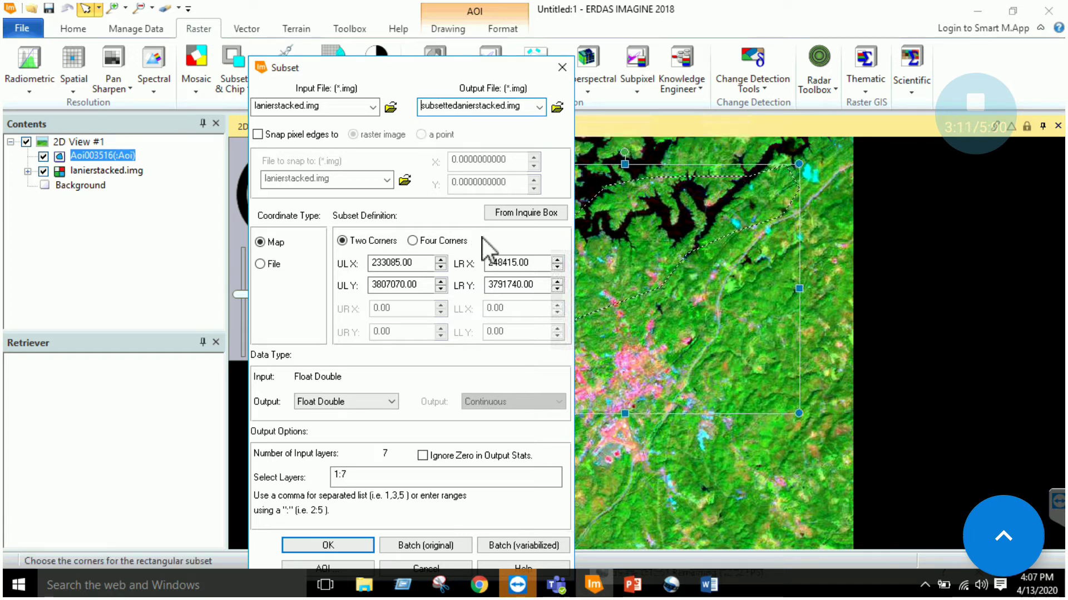
- Choose Four Corners, keep Float Double output and layers 1:7
left_click(413, 241)
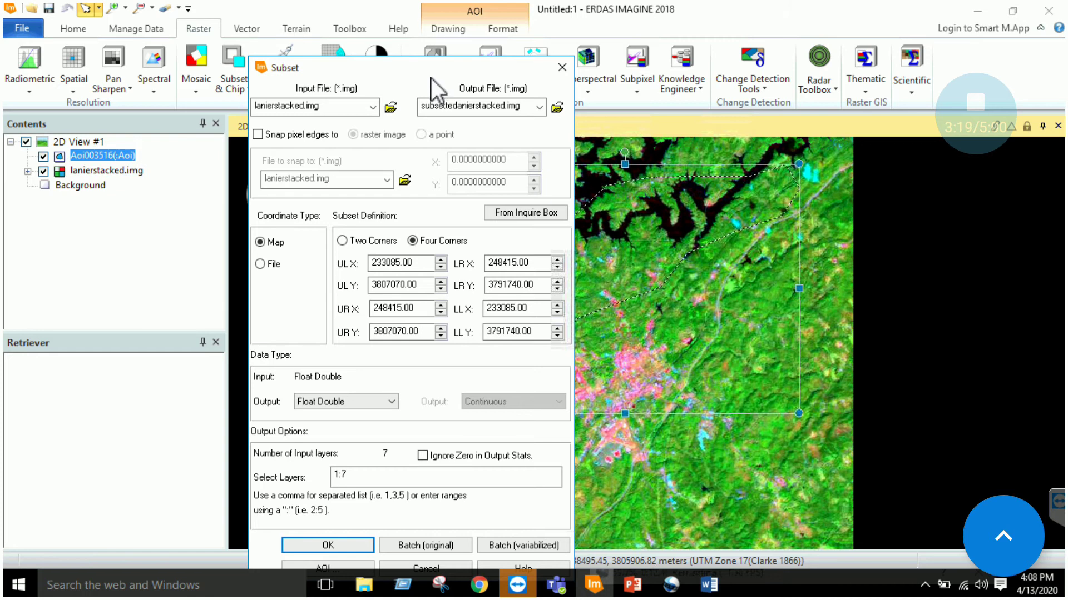
left_click_drag(411, 73, 299, 73)
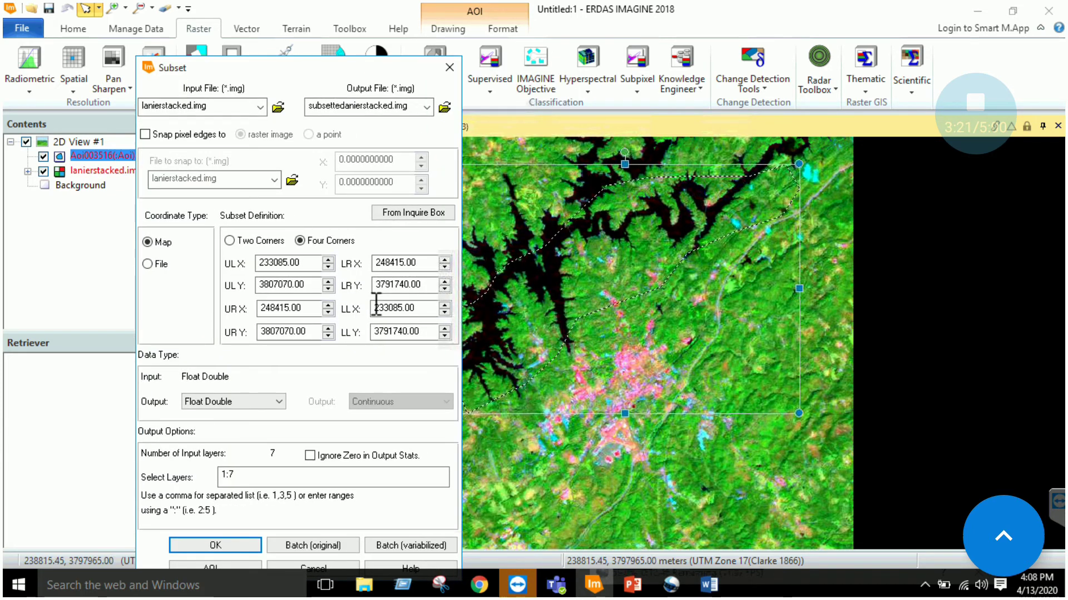
left_click(230, 240)
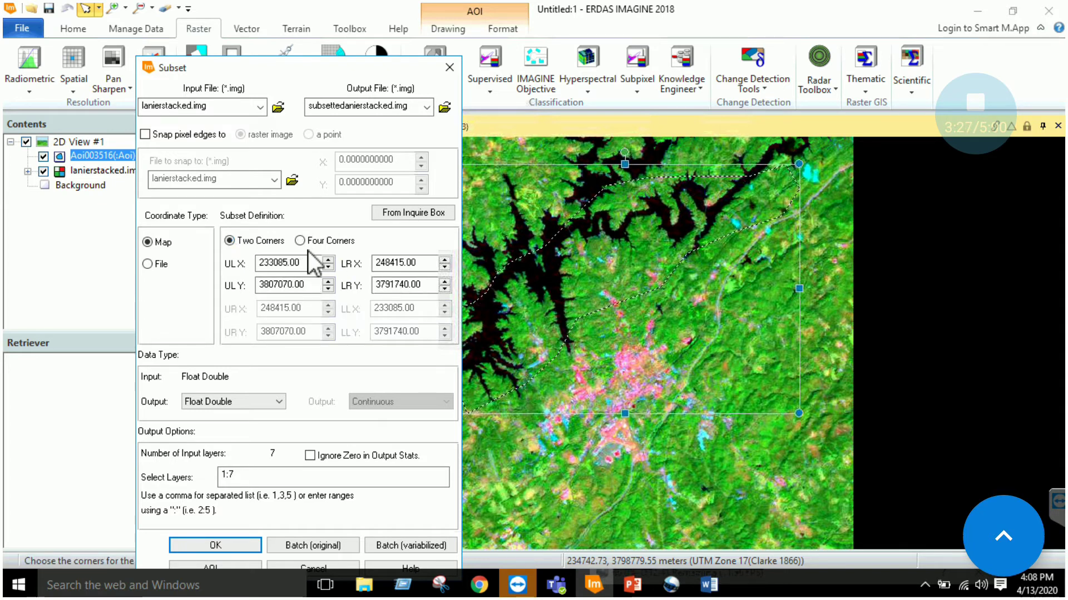
left_click_drag(298, 77, 331, 75)
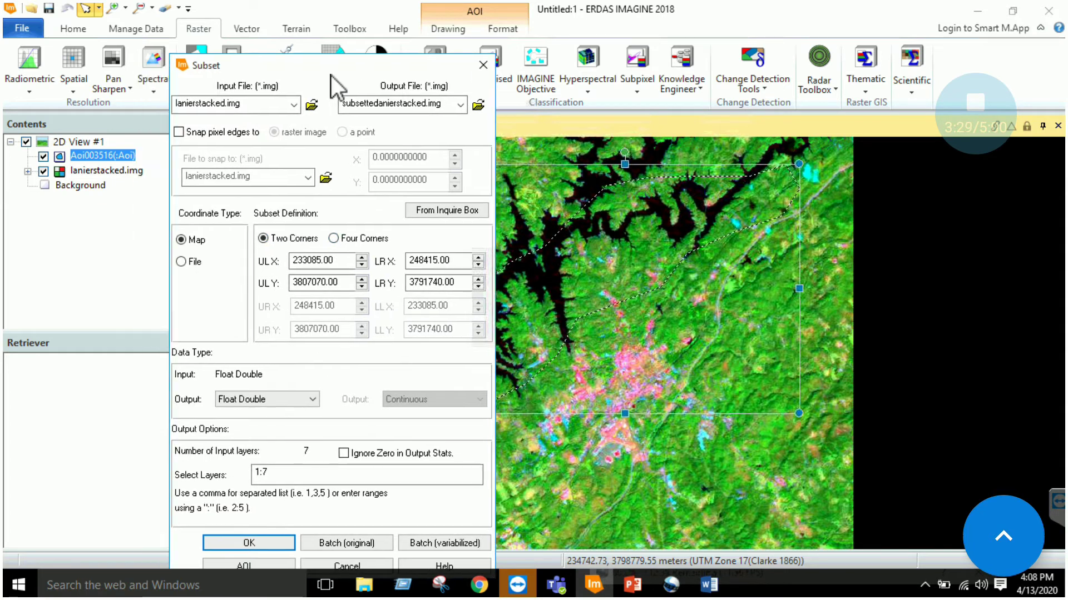
left_click(357, 240)
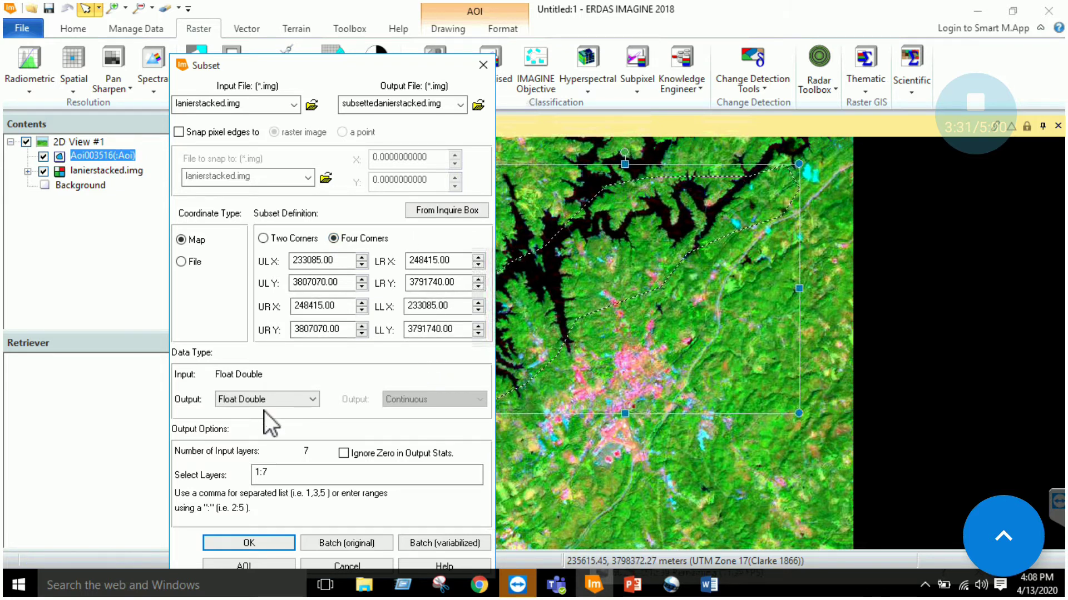
left_click(289, 400)
left_click(289, 402)
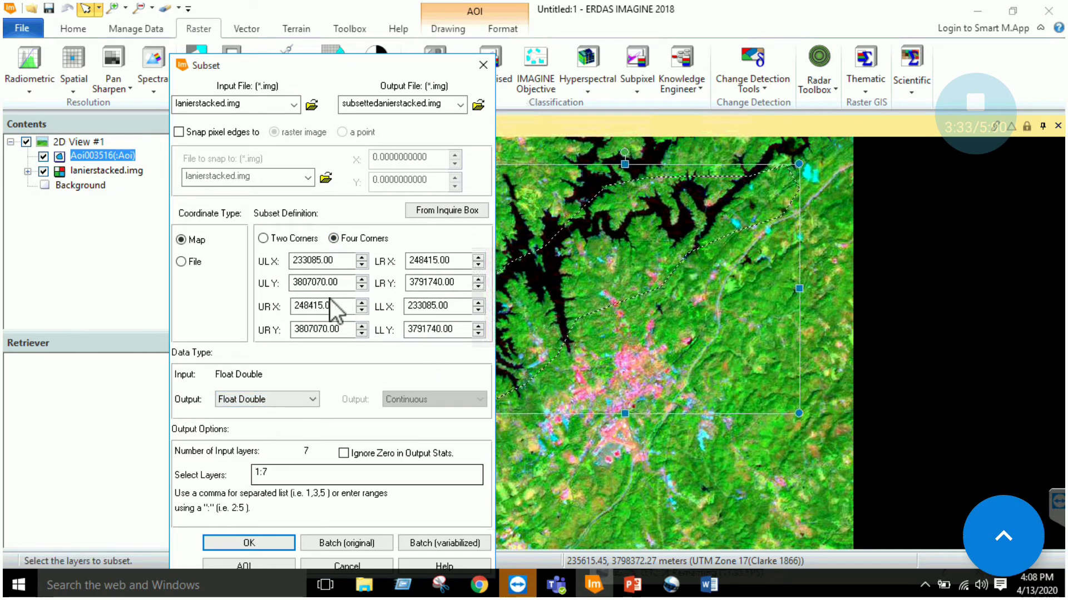
left_click_drag(331, 70, 380, 50)
left_click(350, 453)
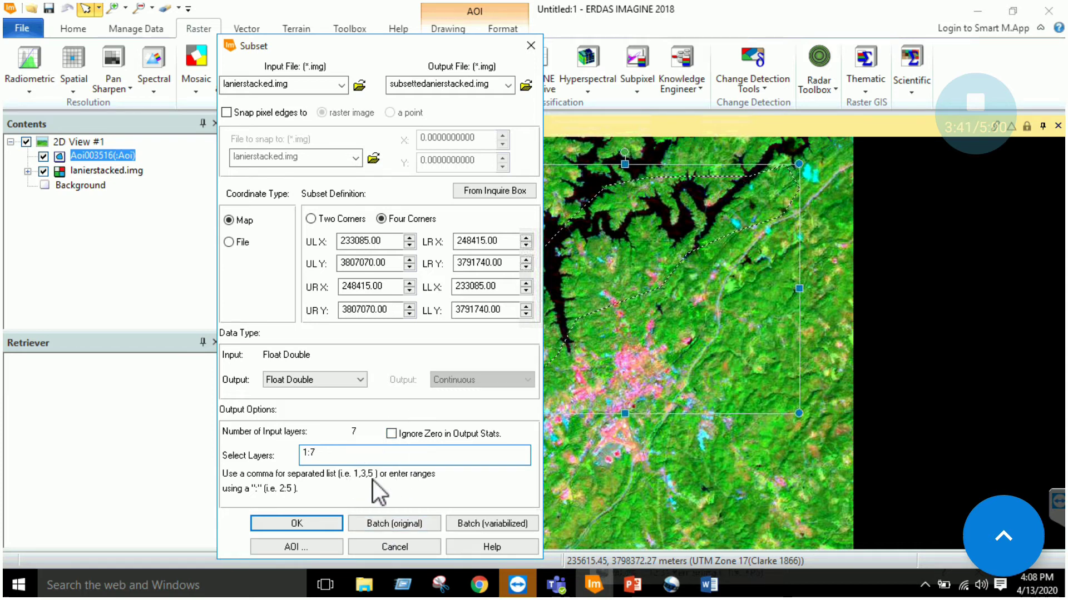
- Set the subset AOI to the saved file myfirstAOI.aoi, picked from Recent files
left_click(318, 550)
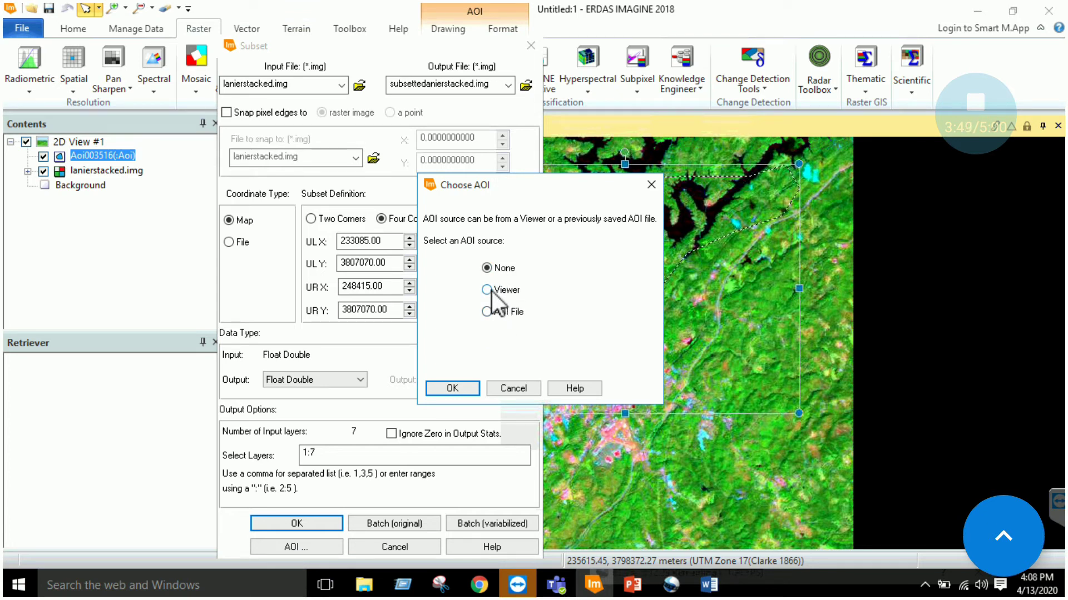
left_click(489, 291)
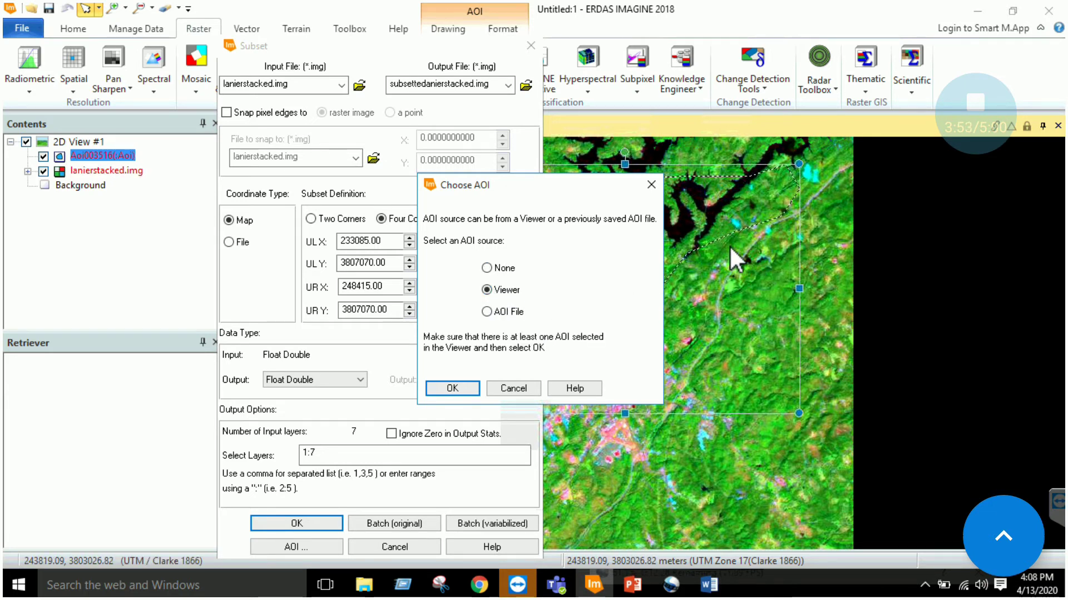
left_click(487, 311)
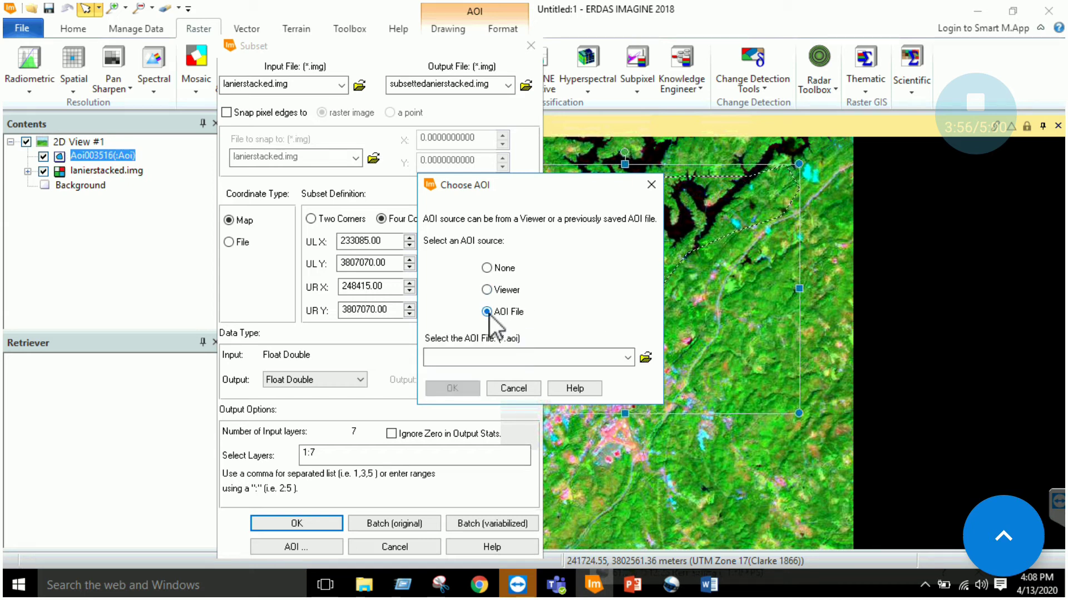
left_click(644, 359)
left_click(706, 304)
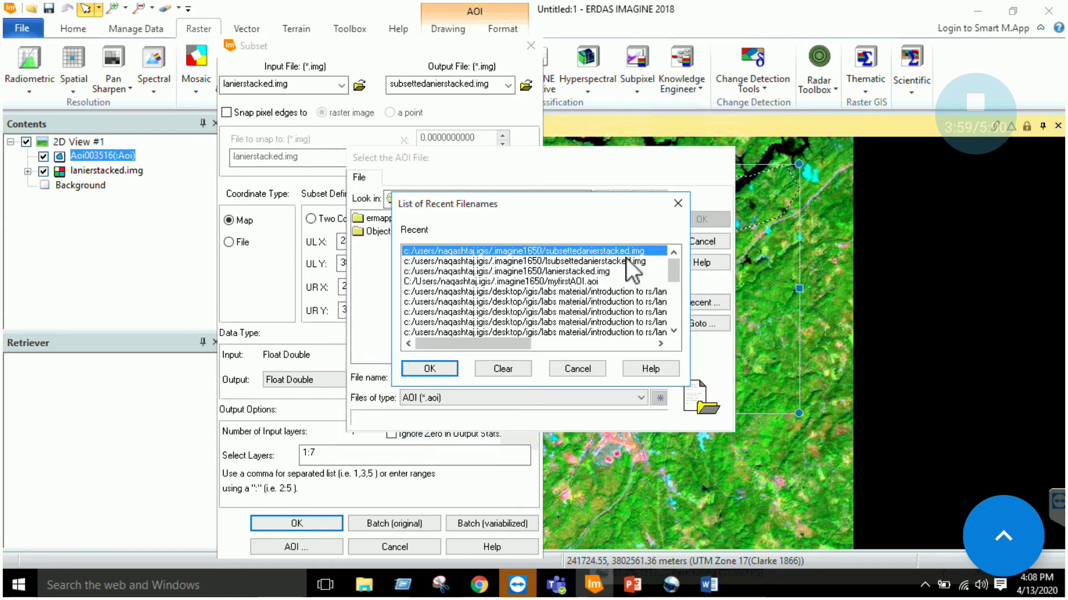
double_click(590, 282)
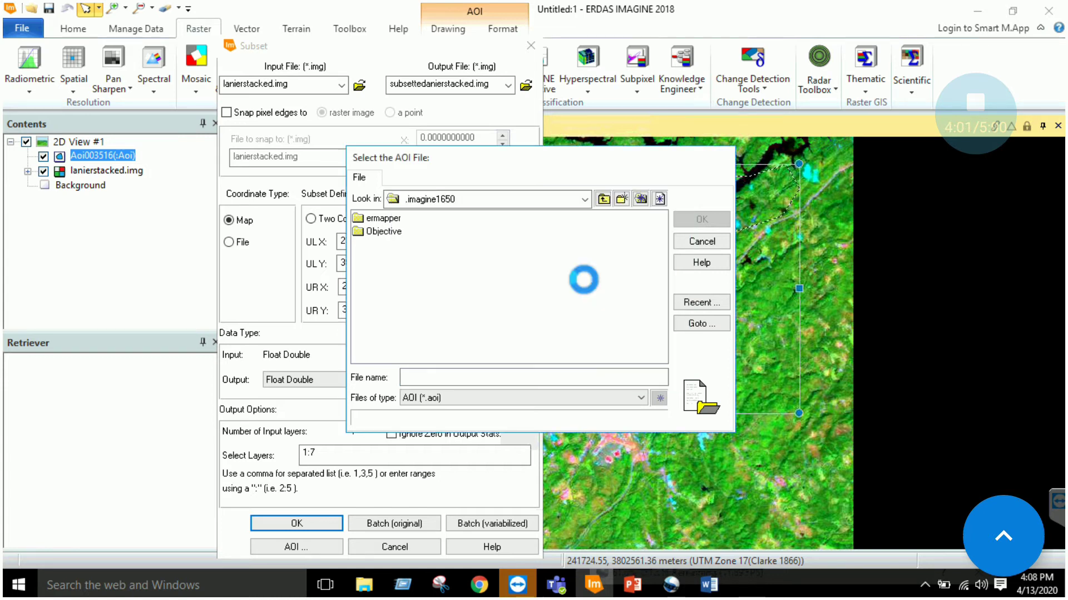
left_click(395, 231)
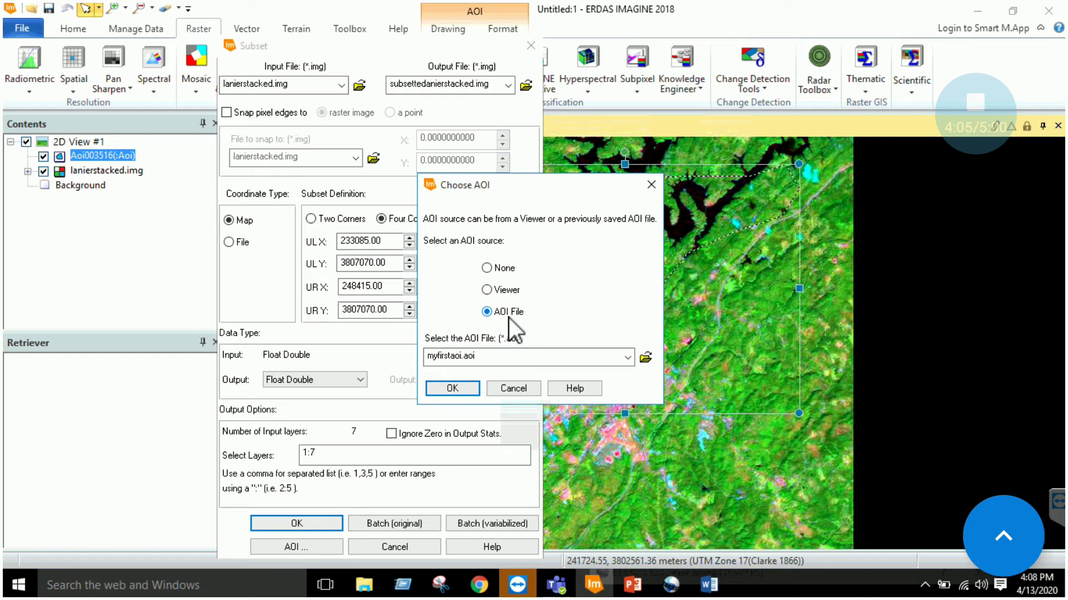
left_click(454, 388)
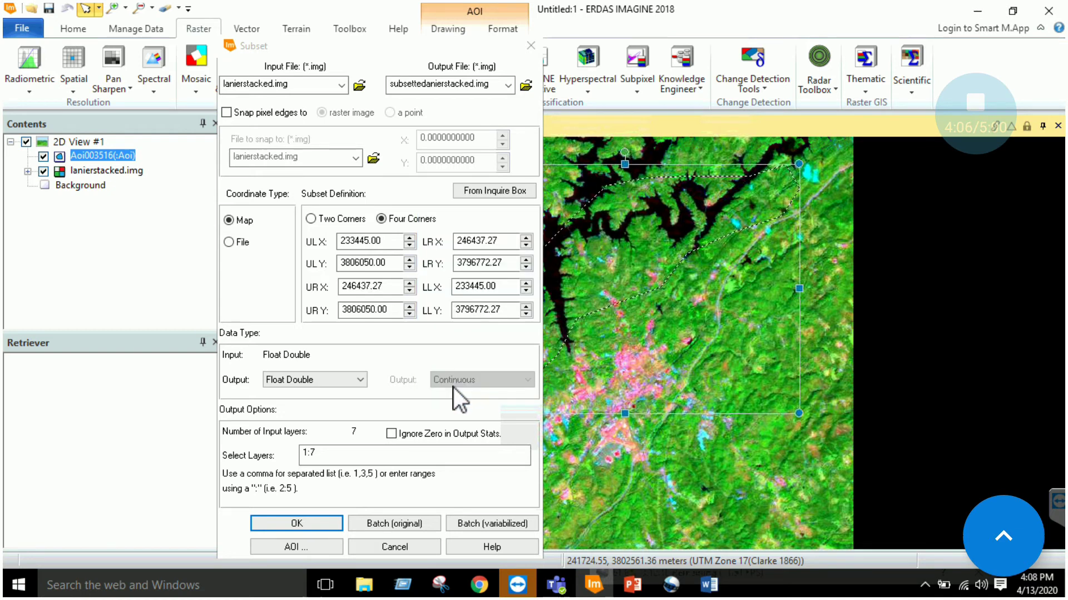
- Run the subset to subsettedanierstacked.img and close the finished Process List
left_click(301, 516)
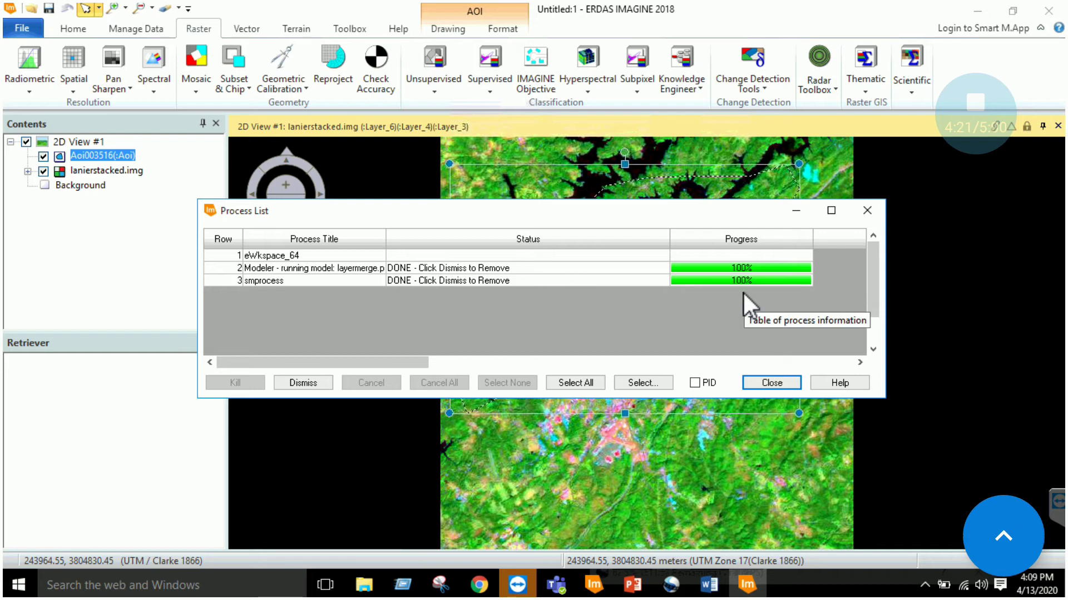
left_click(762, 380)
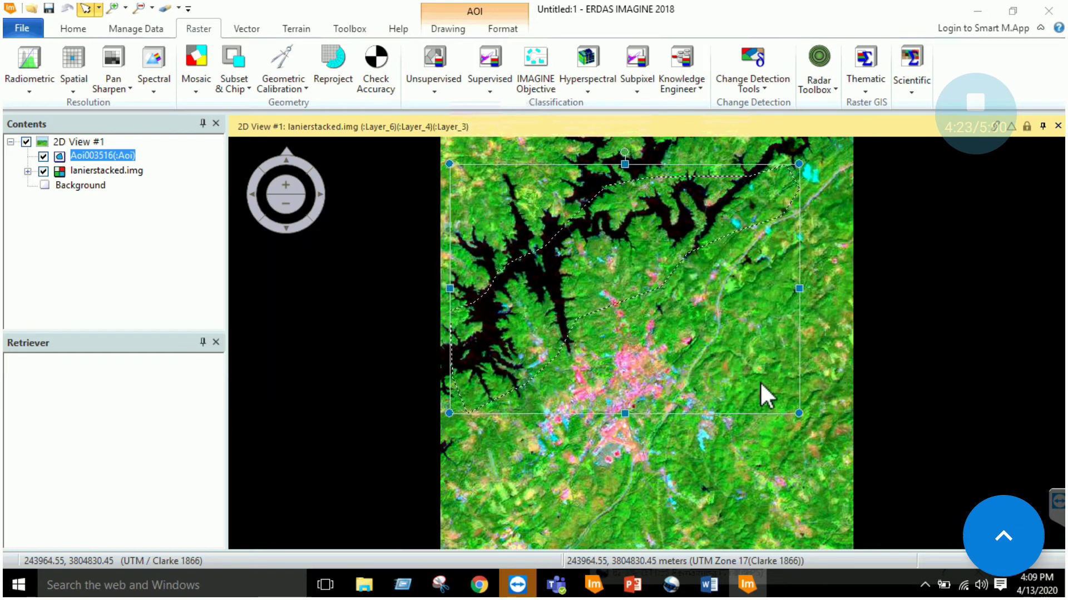
- Add subsettedanierstacked.img to 2D View #1 from Recent files
right_click(109, 145)
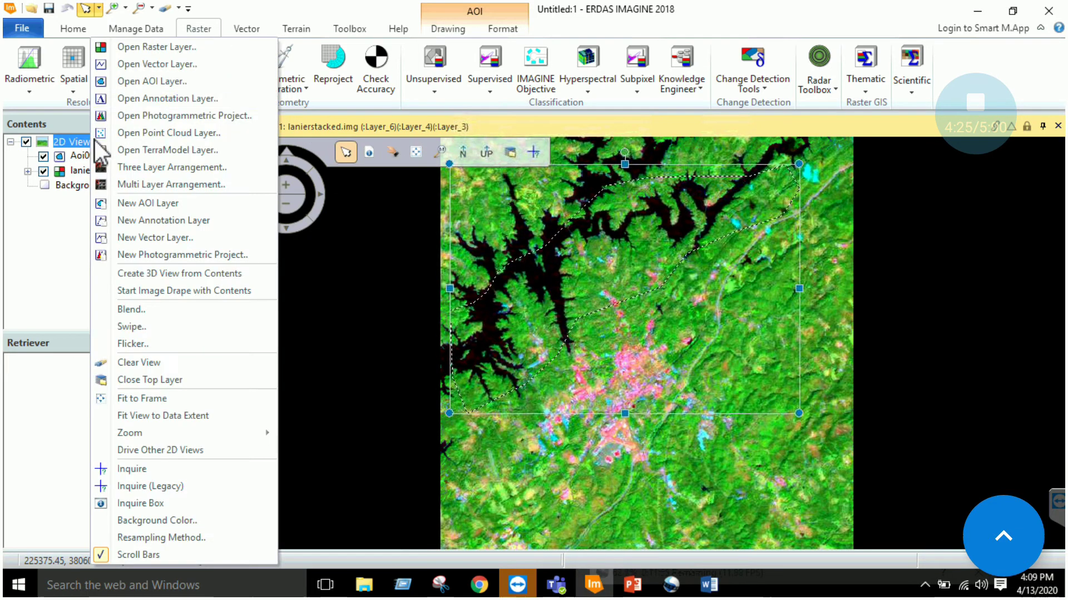
left_click(170, 46)
left_click(684, 294)
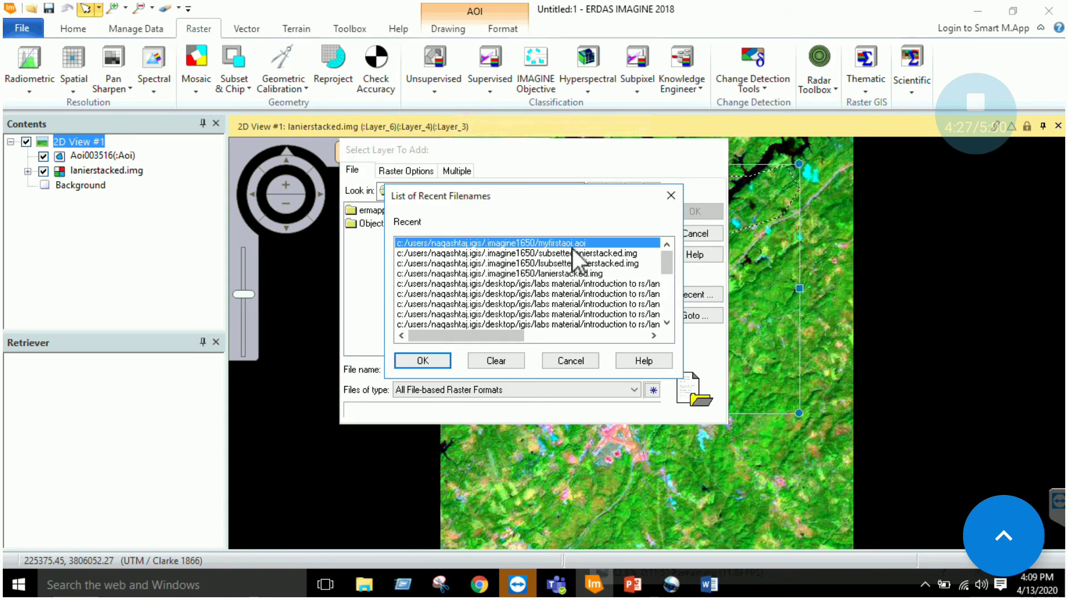
left_click(572, 252)
double_click(574, 255)
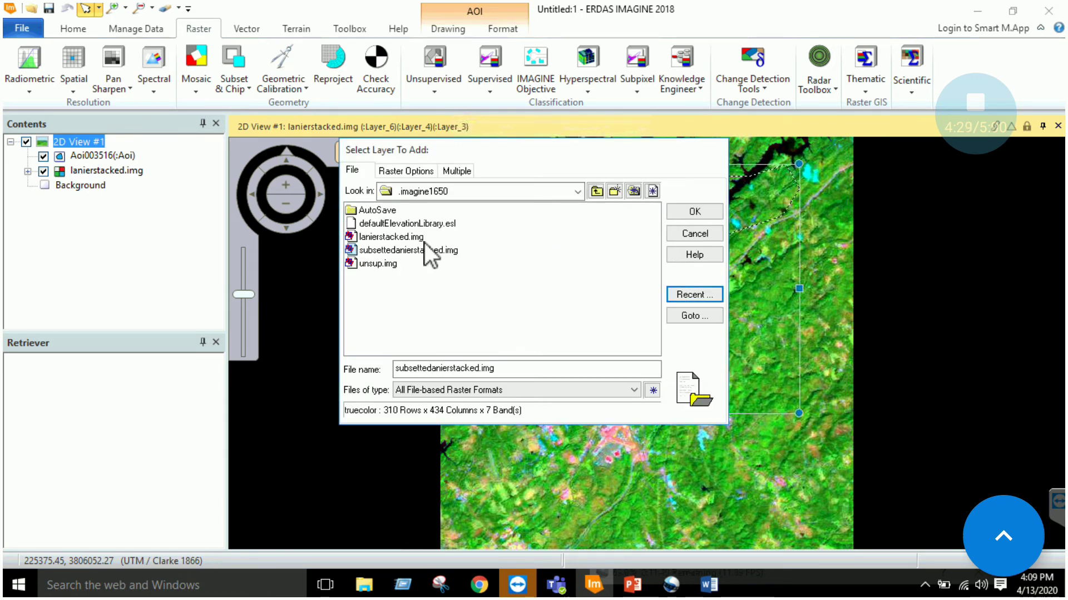
double_click(425, 243)
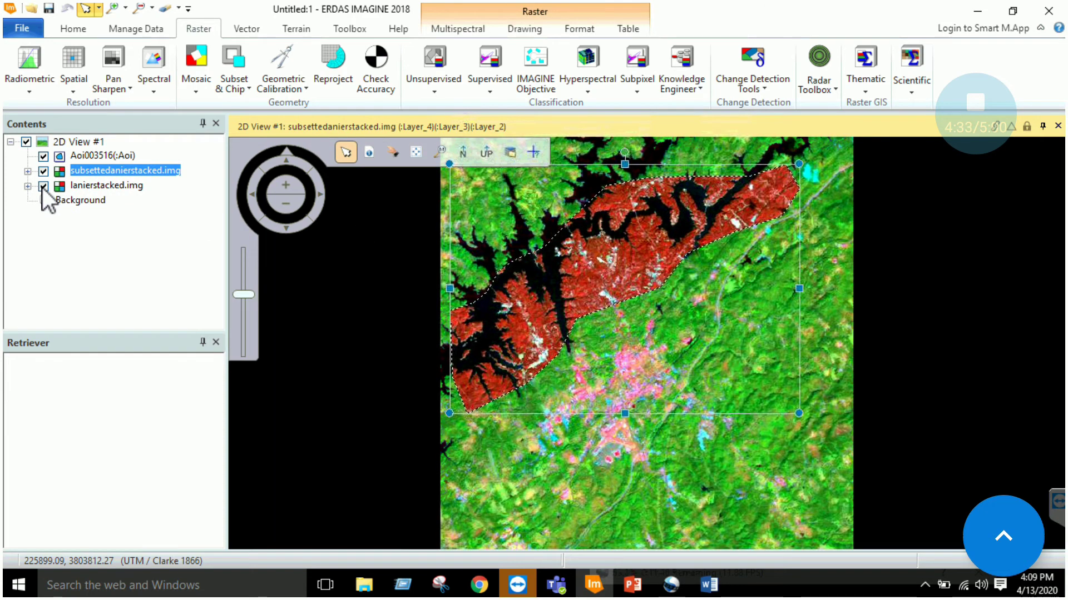
- Toggle lanierstacked.img and subset layer visibility to compare them
left_click(43, 186)
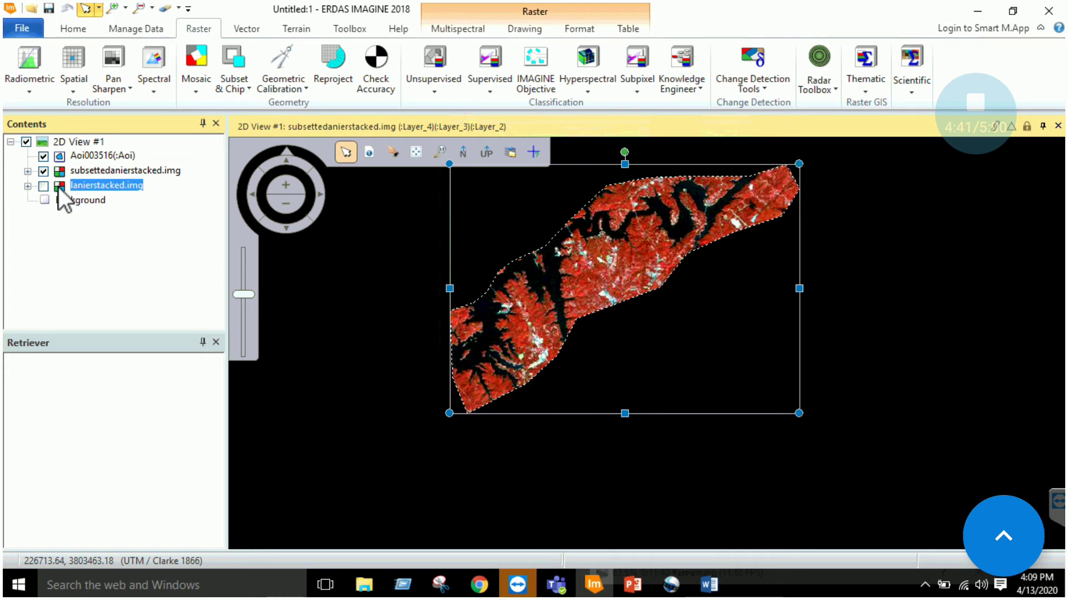
left_click(43, 171)
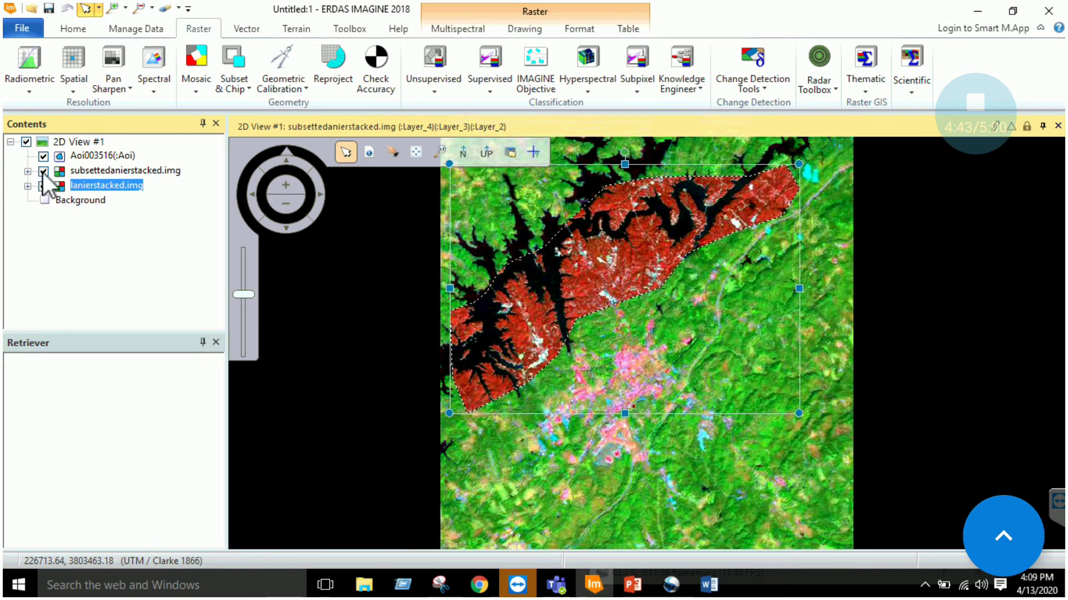
right_click(84, 171)
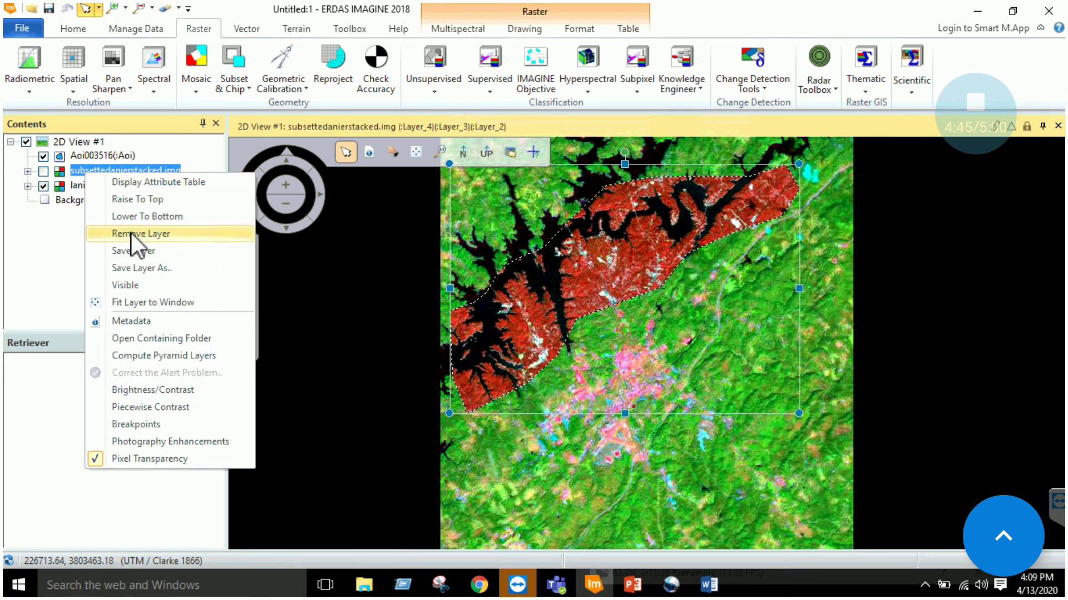
- Remove subsettedanierstacked.img from the view and start a new subset image
left_click(131, 234)
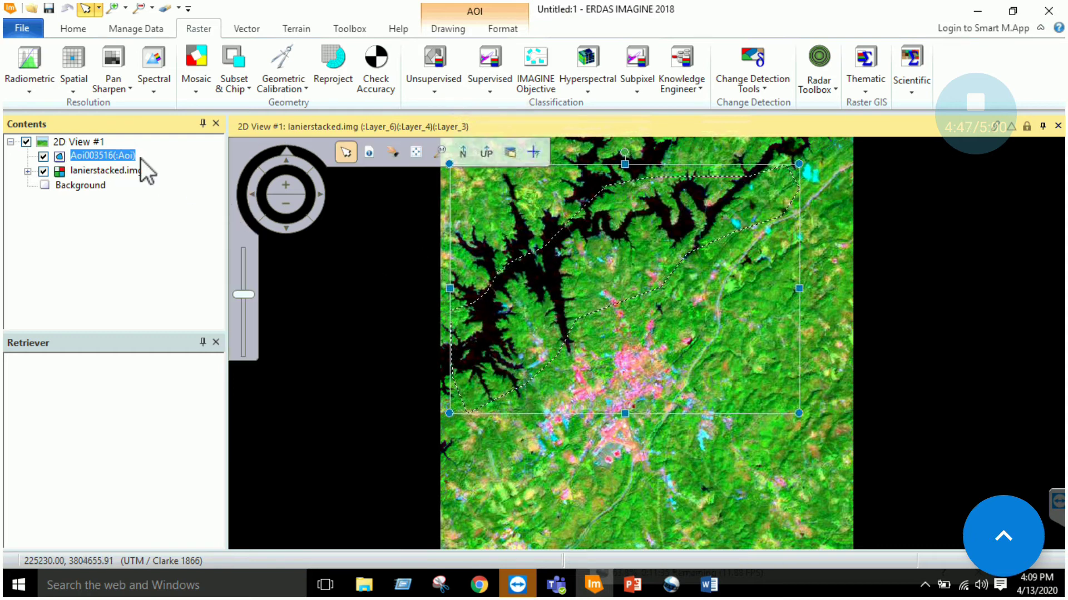
left_click(250, 92)
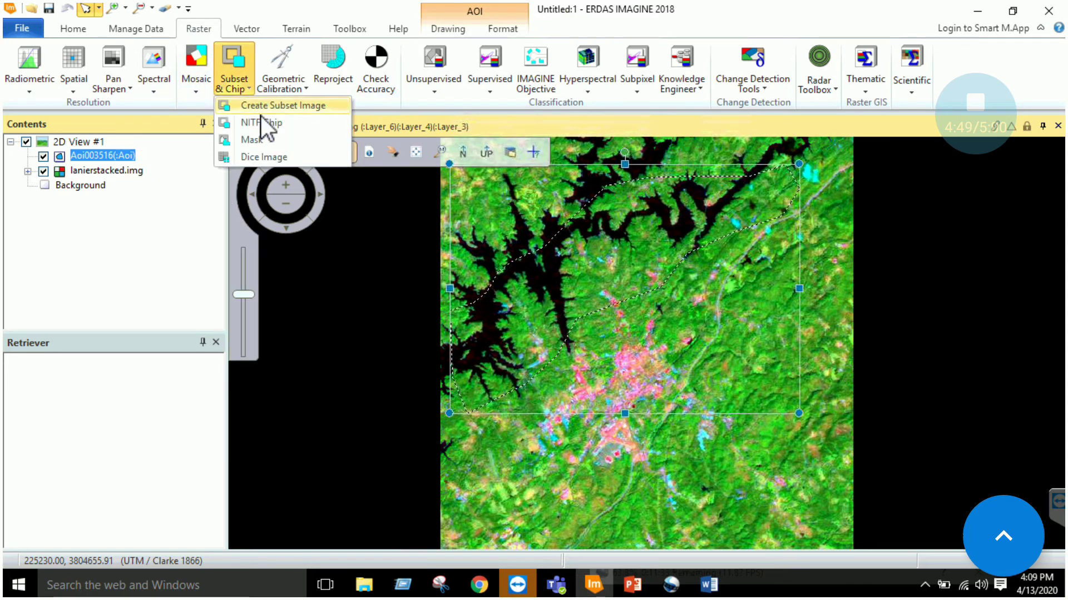
left_click(265, 110)
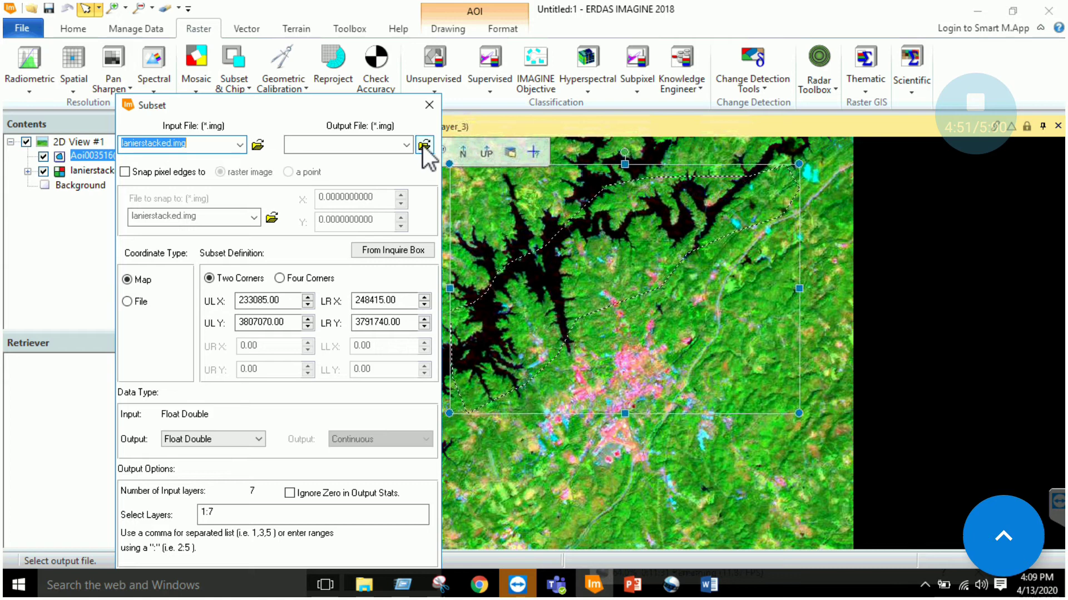
- Name the new subset output file substacked.img
left_click(424, 145)
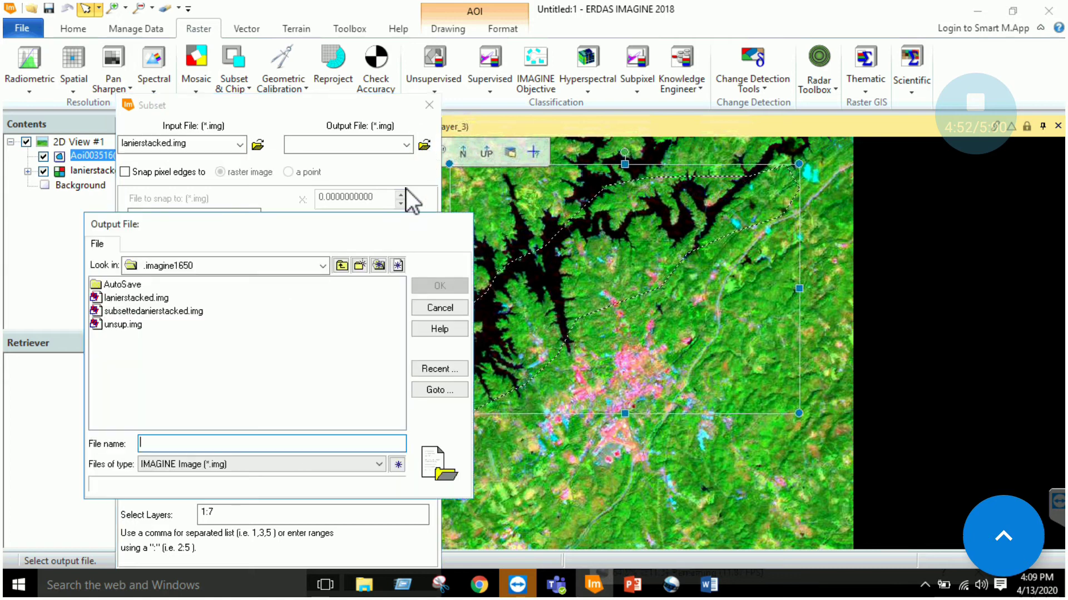
left_click(148, 310)
left_click(164, 443)
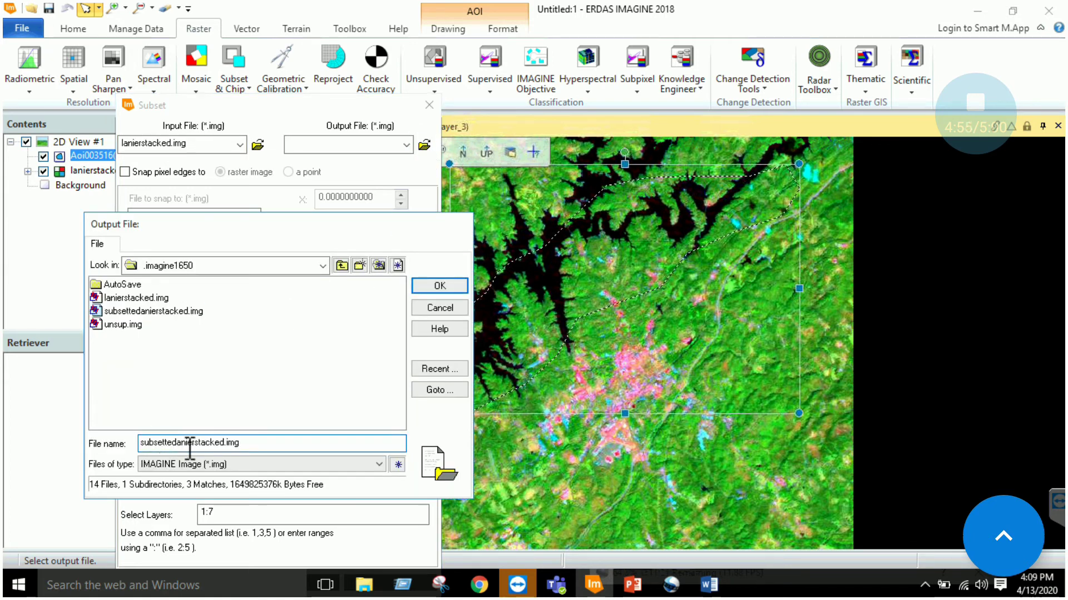
left_click_drag(196, 444, 169, 444)
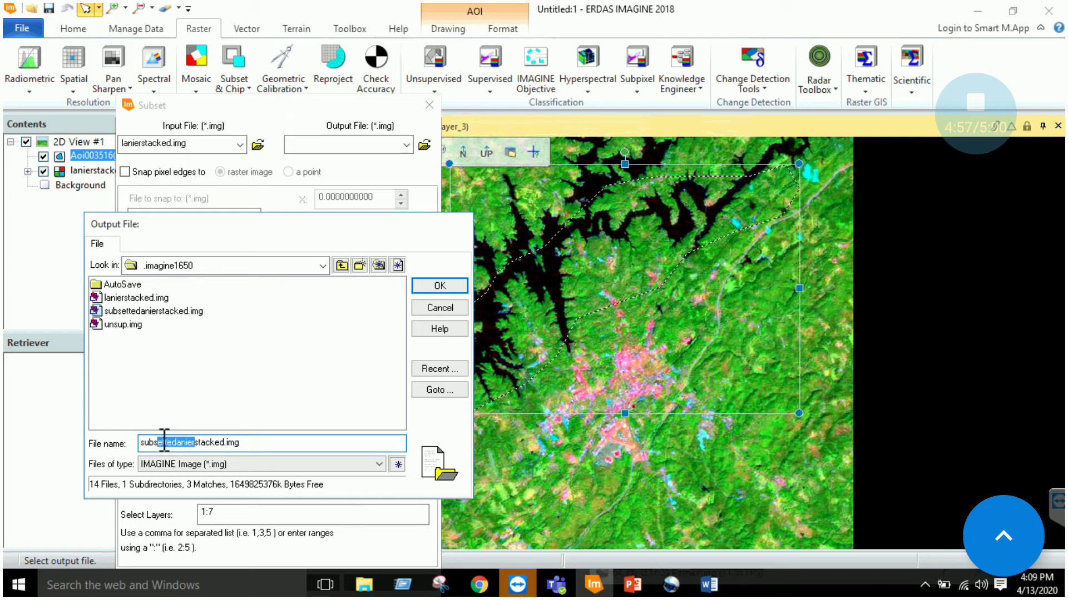
key("BackSpace")
key("BackSpace")
key("BackSpace")
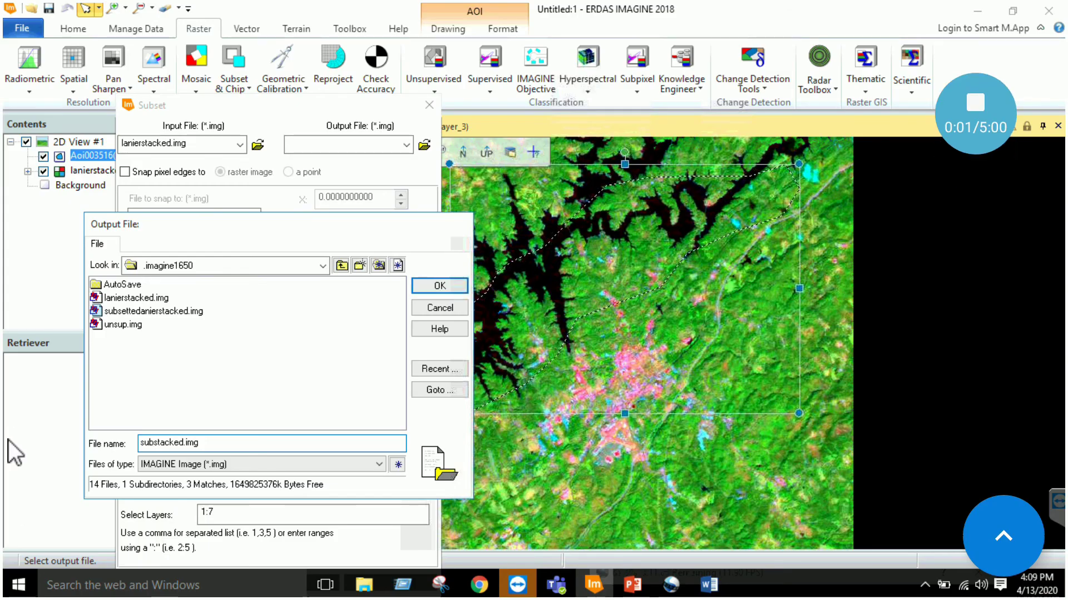
- Confirm substacked.img, use Four Corners with the Viewer AOI, and run the subset
left_click(434, 286)
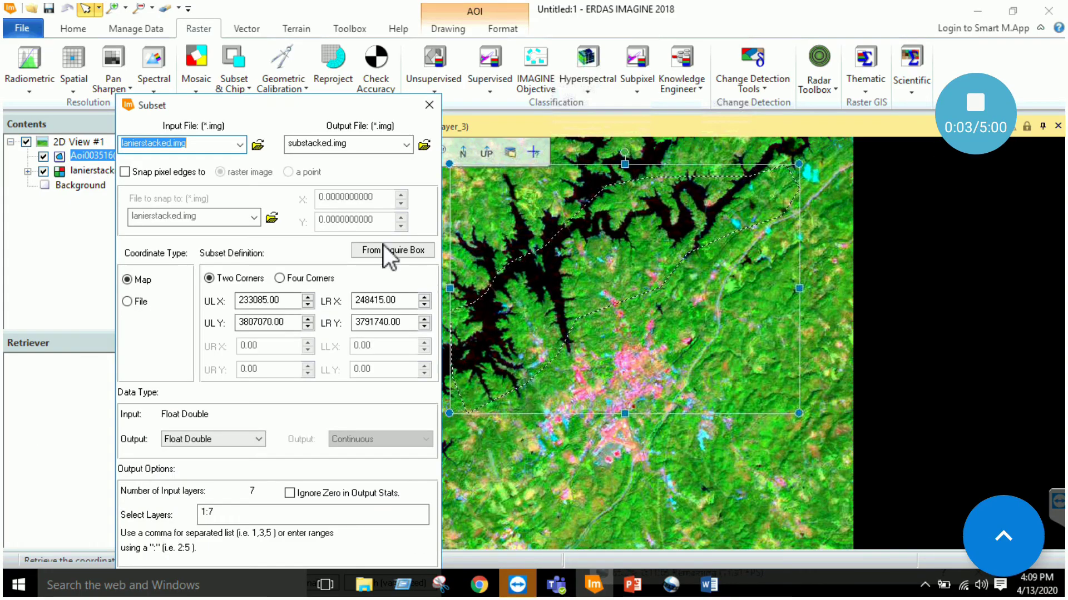
left_click(279, 280)
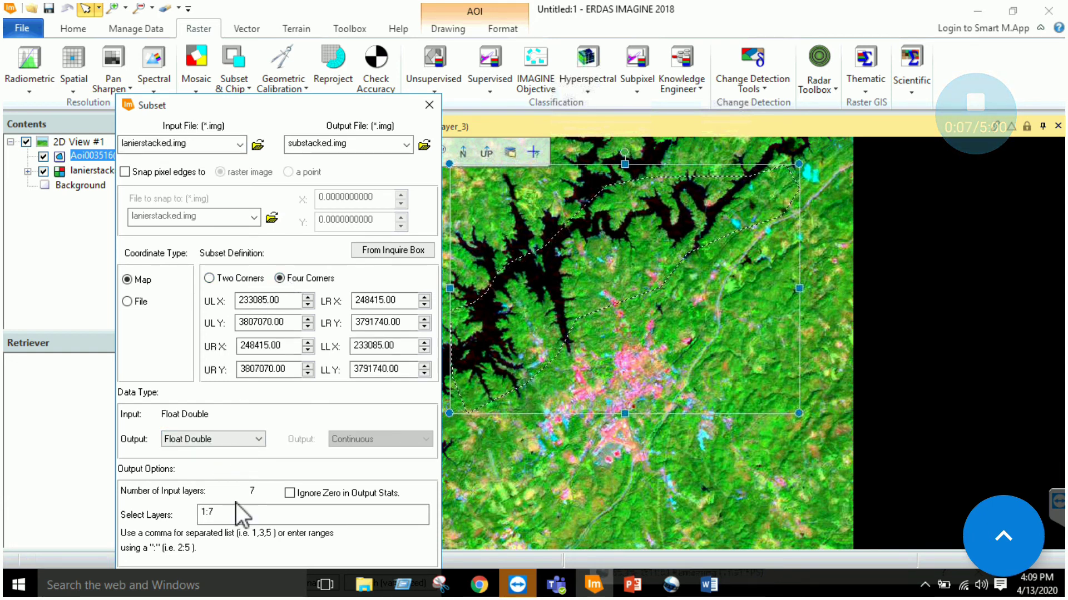
left_click_drag(272, 109, 309, 65)
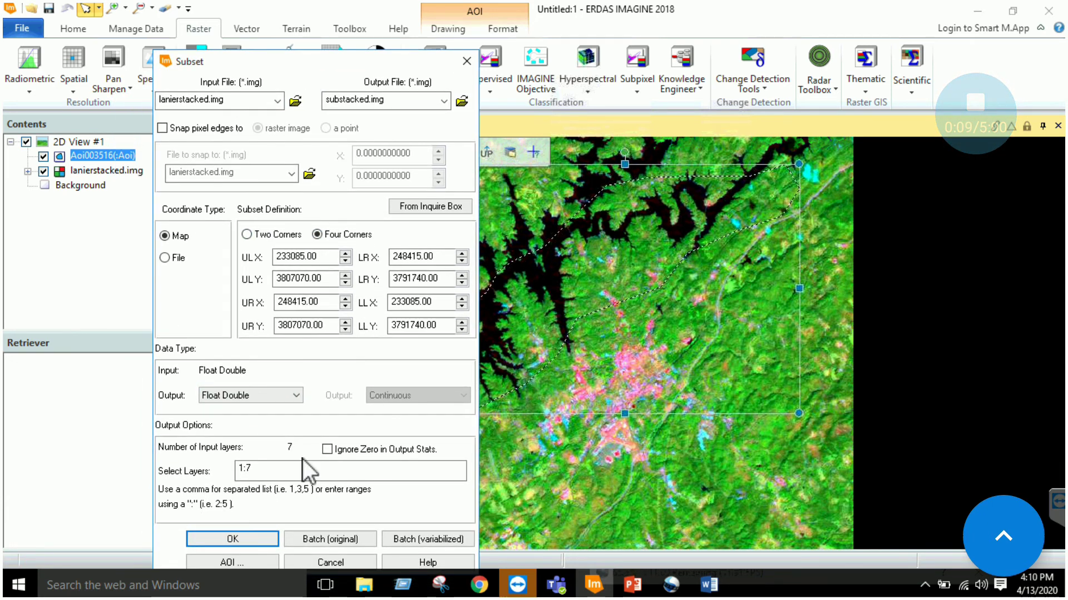
left_click(252, 561)
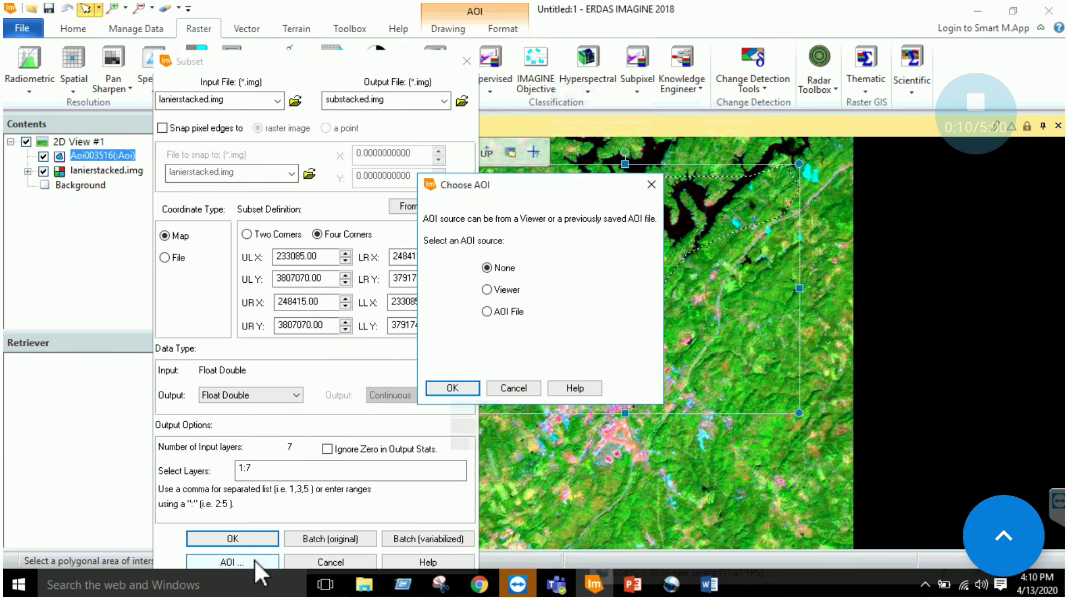
left_click(494, 292)
left_click(465, 391)
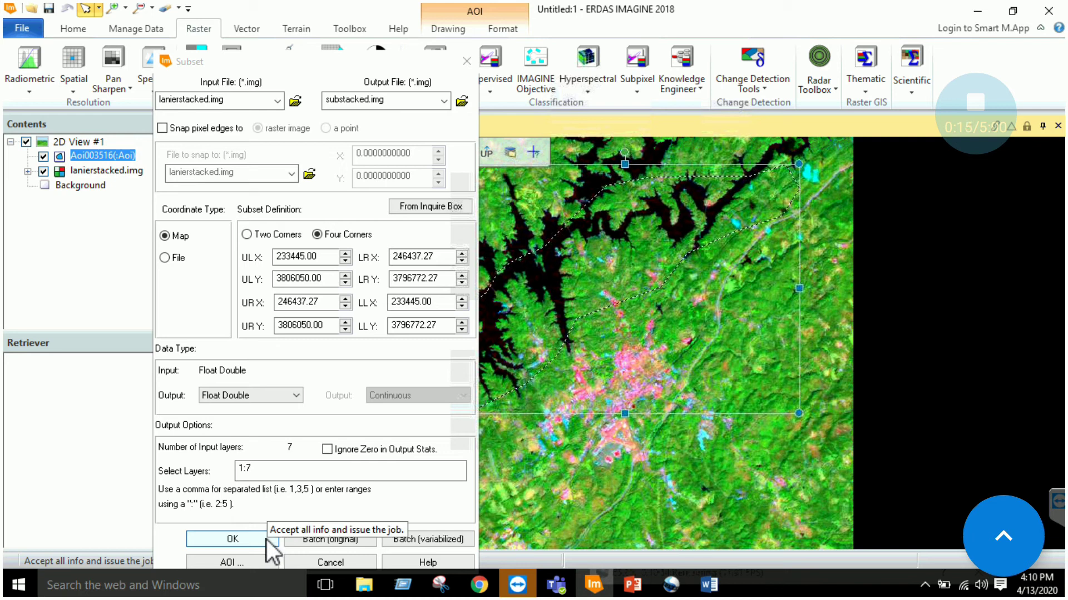
left_click(252, 540)
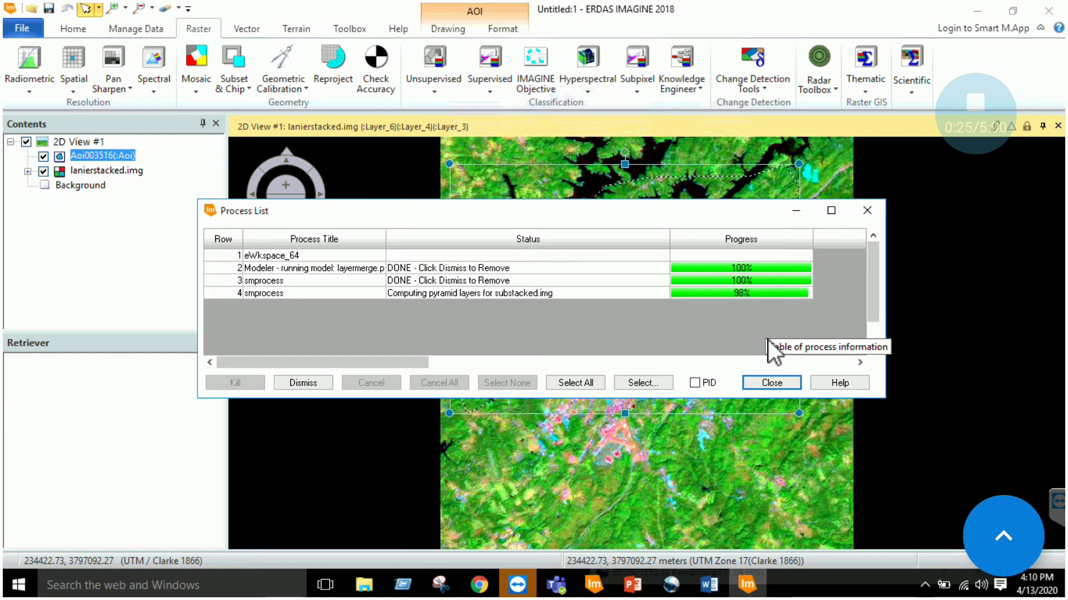
- Load substacked.img into 2D View #1 from Recent files and hide lanierstacked.img
left_click(769, 384)
right_click(87, 142)
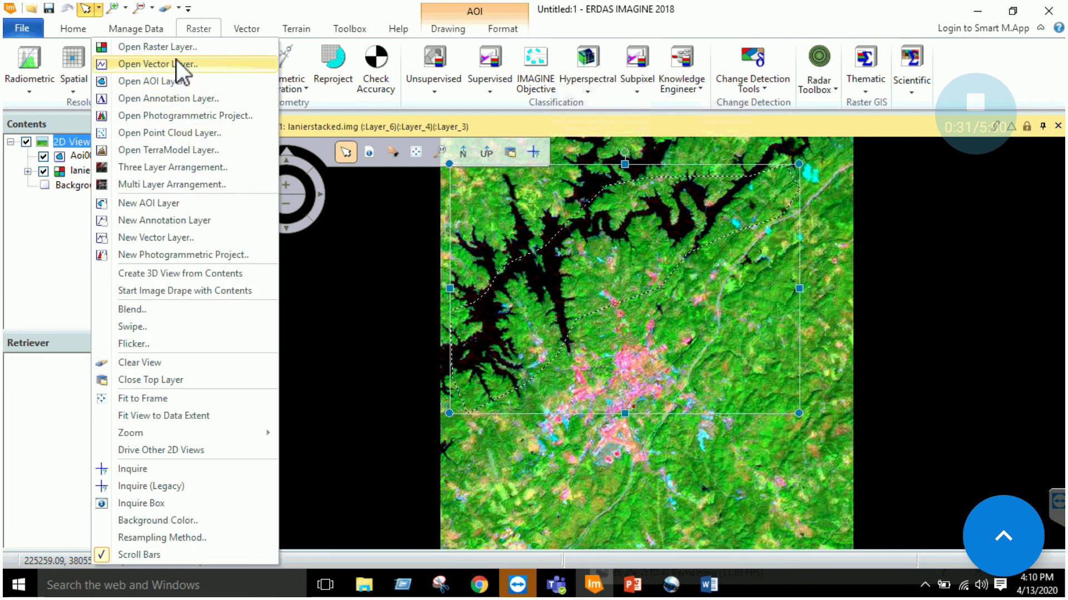
left_click(171, 46)
left_click(669, 297)
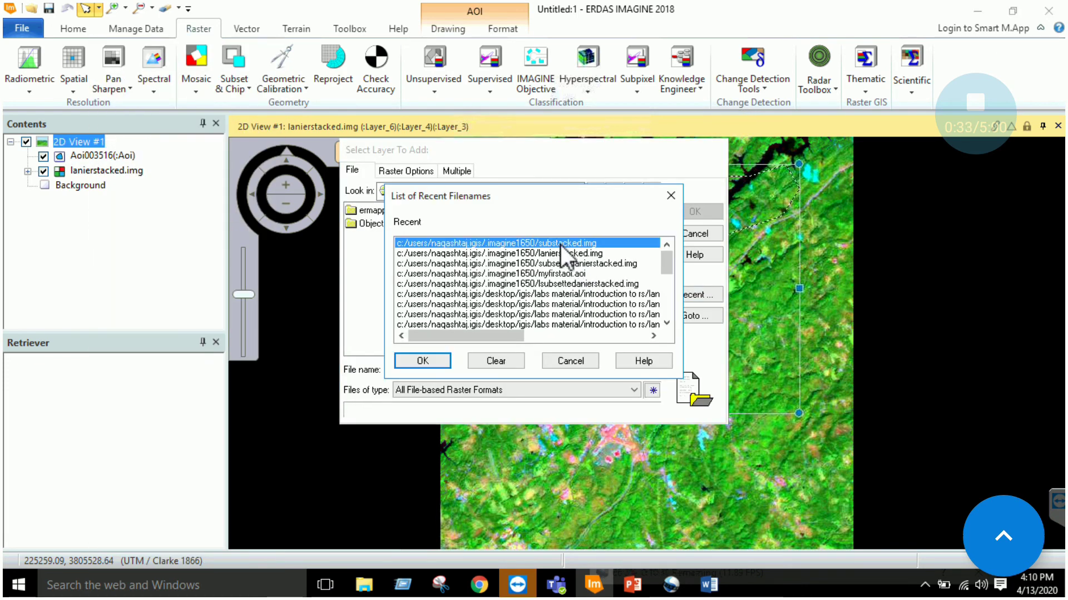
double_click(561, 245)
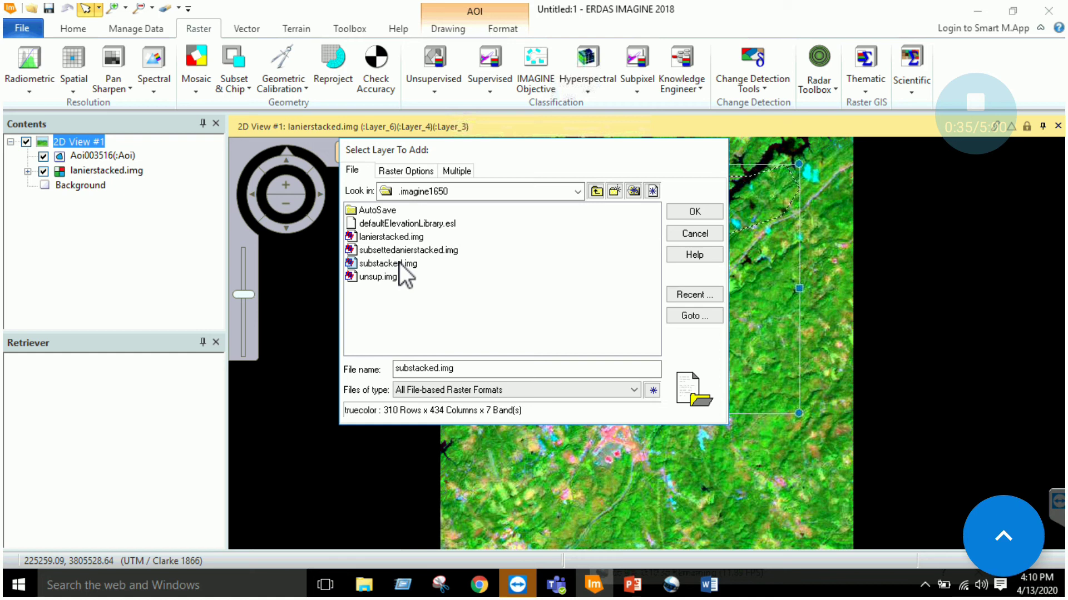
double_click(400, 263)
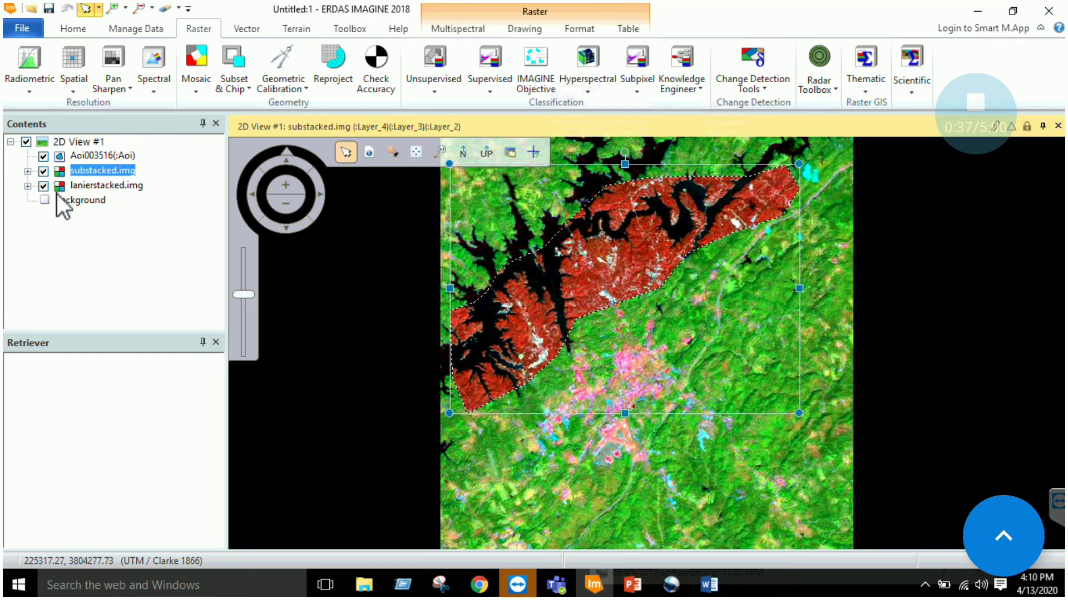
left_click(44, 185)
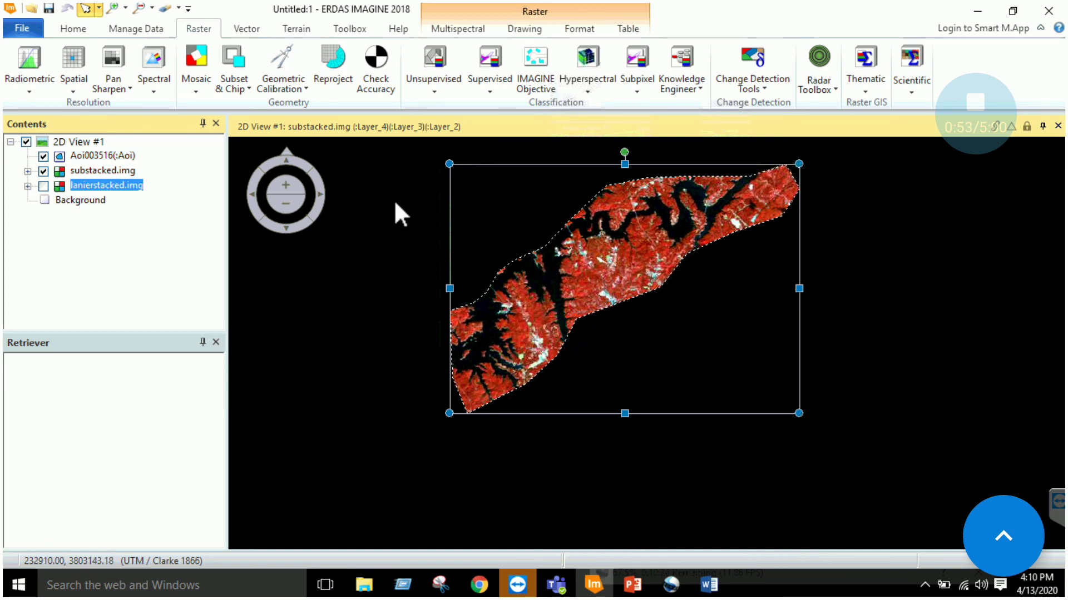
- Open a new Subset dialog and its AOI chooser, then cancel both without running
mouse_move(400, 215)
left_click(243, 91)
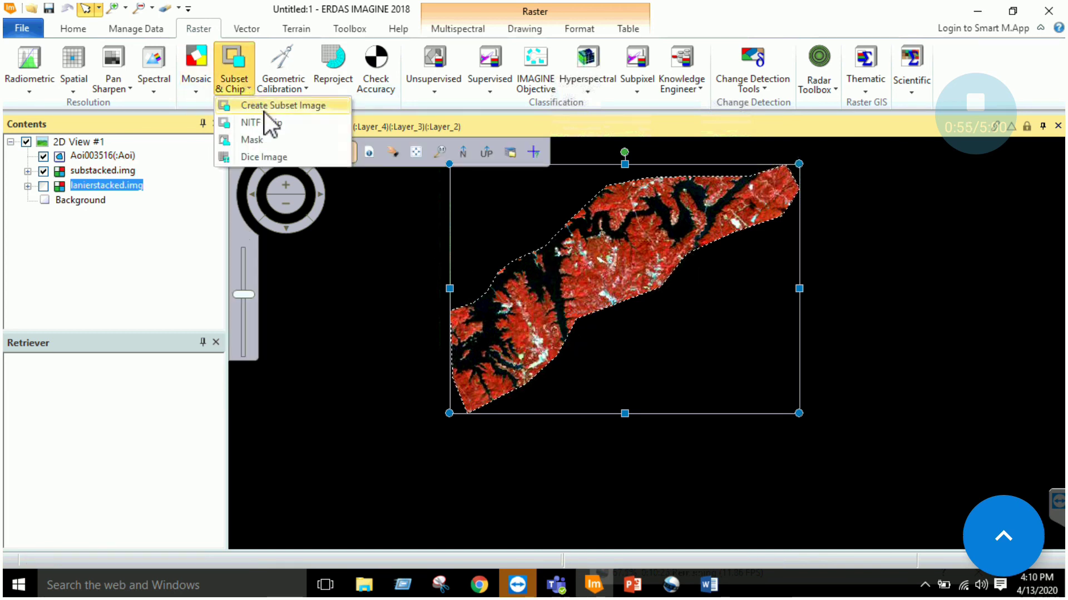
left_click(306, 108)
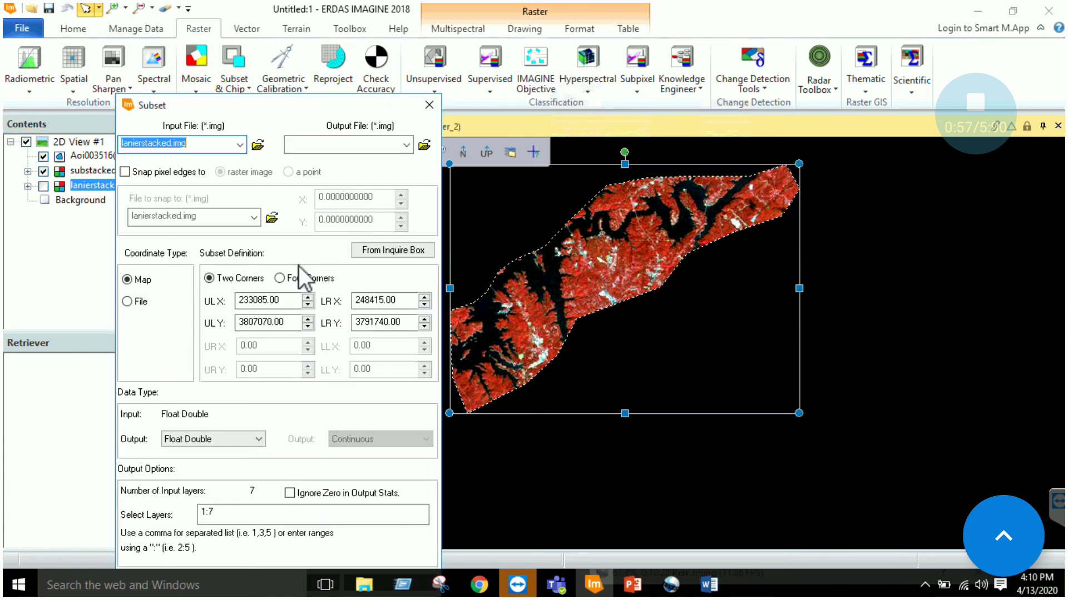
left_click_drag(287, 106, 311, 71)
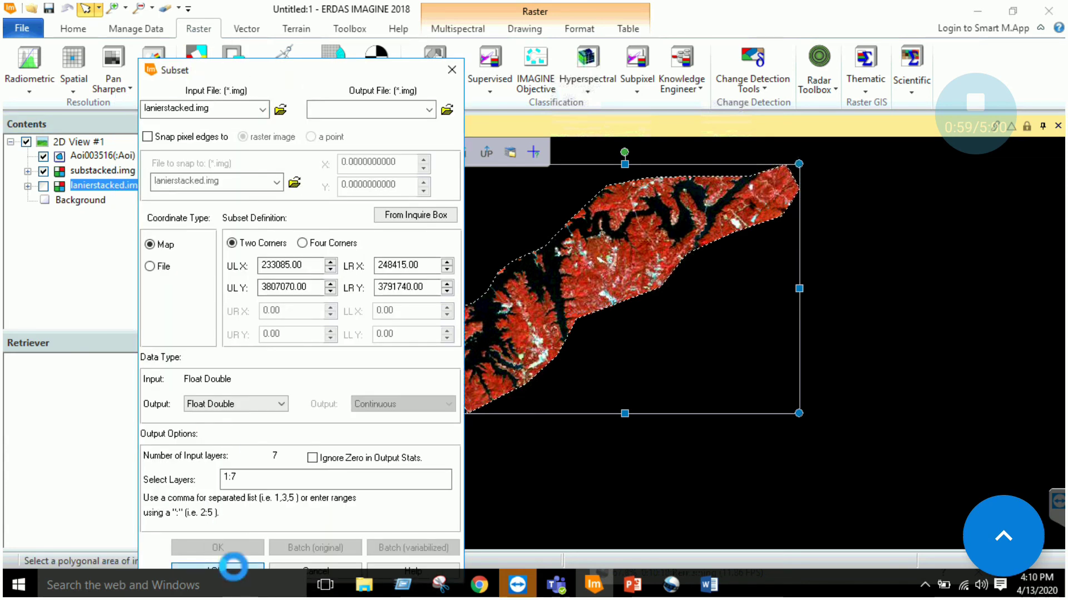
left_click(233, 565)
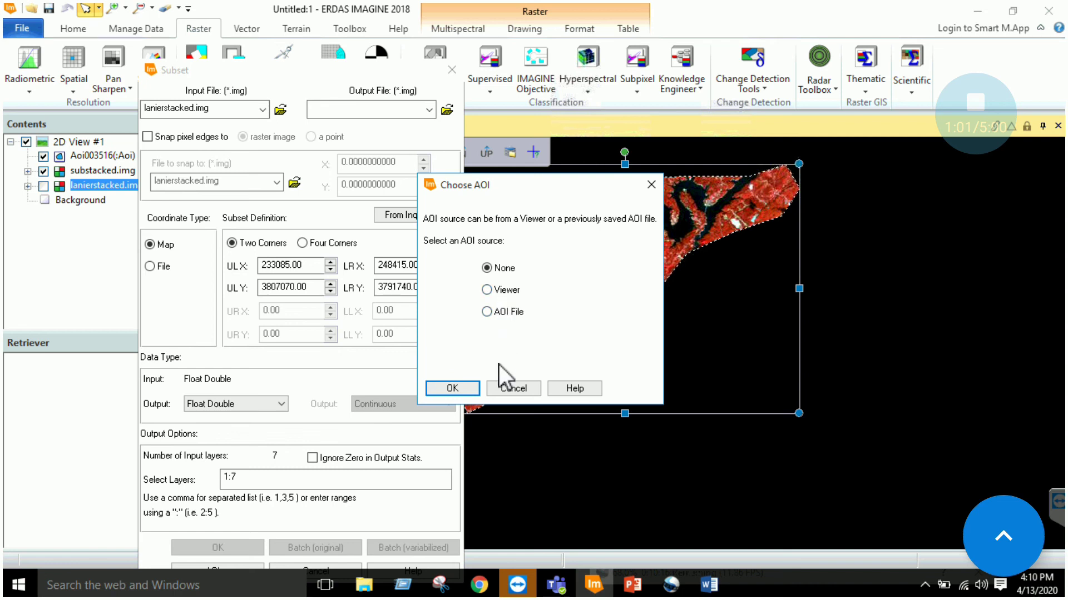
left_click(499, 386)
left_click(451, 70)
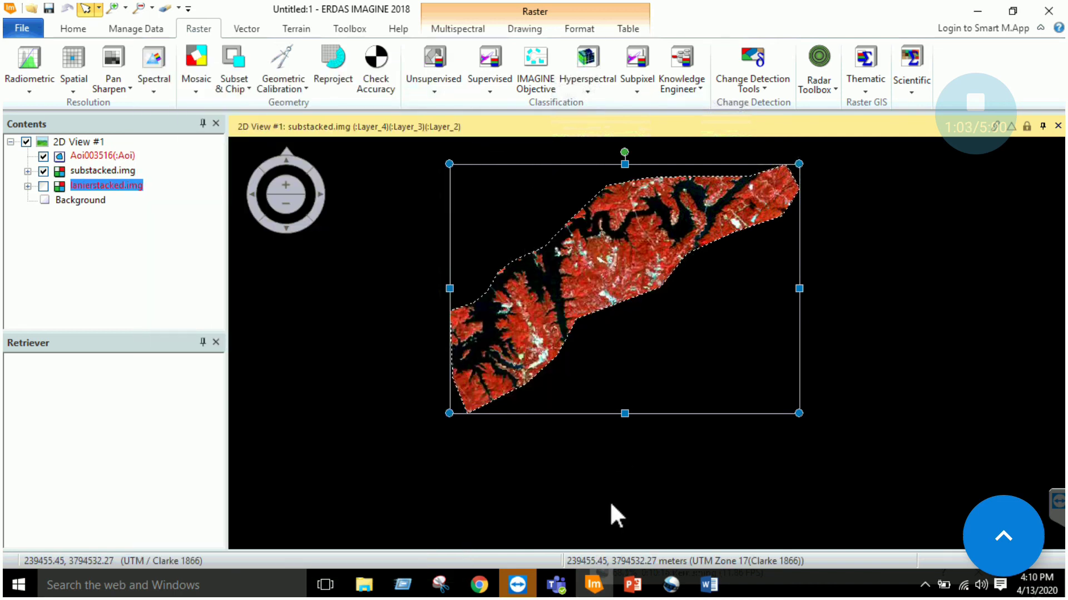
- In the Word lab document, highlight the ArcGIS Clip tool and shapefile task lines for review
left_click(709, 585)
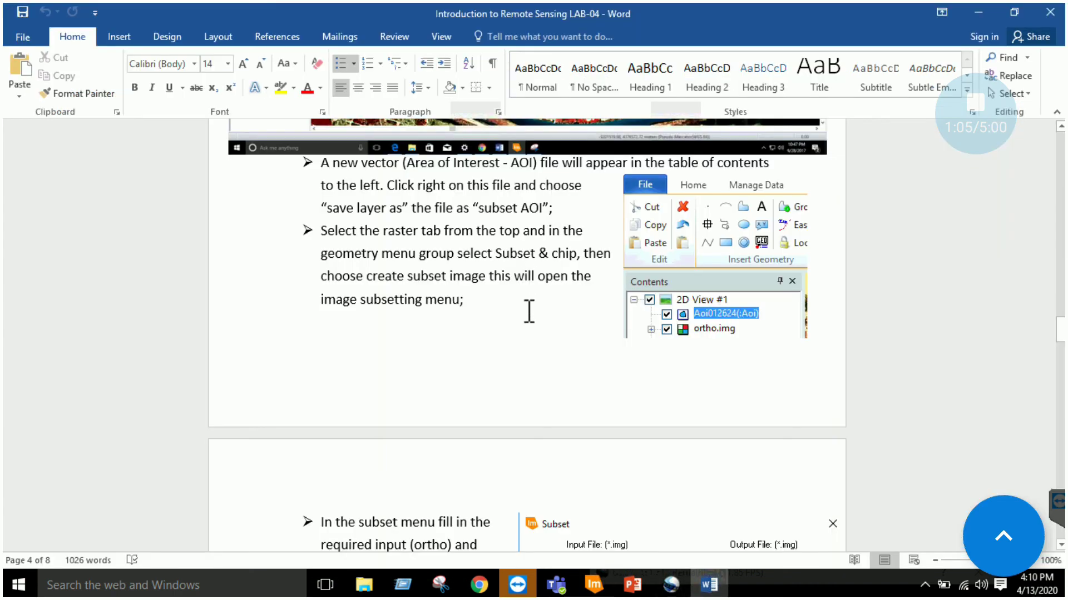
scroll(529, 311, "down", 1)
scroll(529, 312, "down", 2)
scroll(528, 311, "down", 1)
scroll(529, 311, "down", 5)
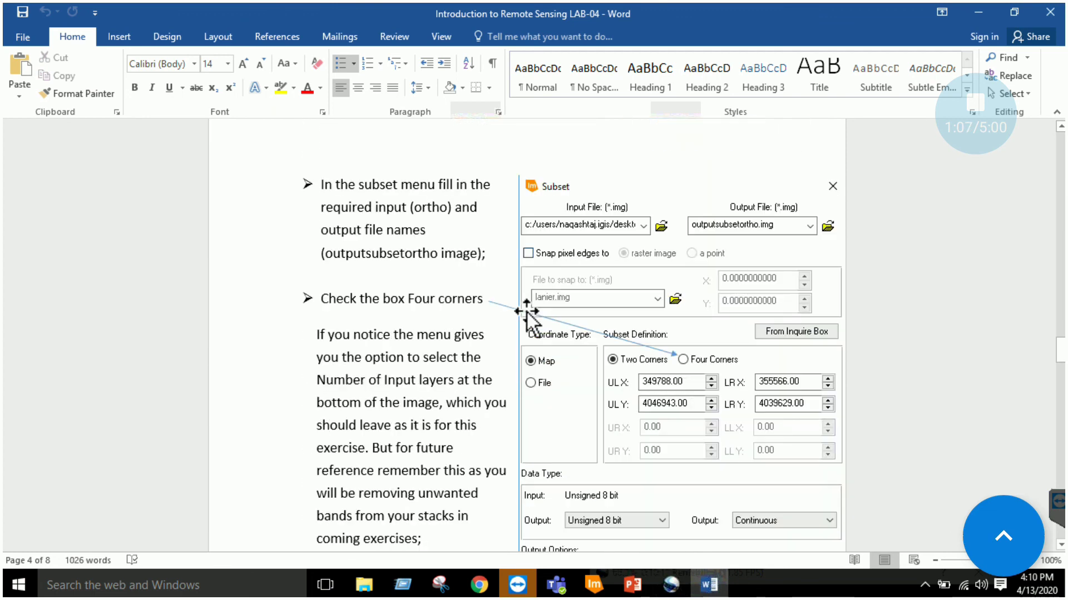
scroll(529, 311, "down", 4)
scroll(531, 326, "down", 4)
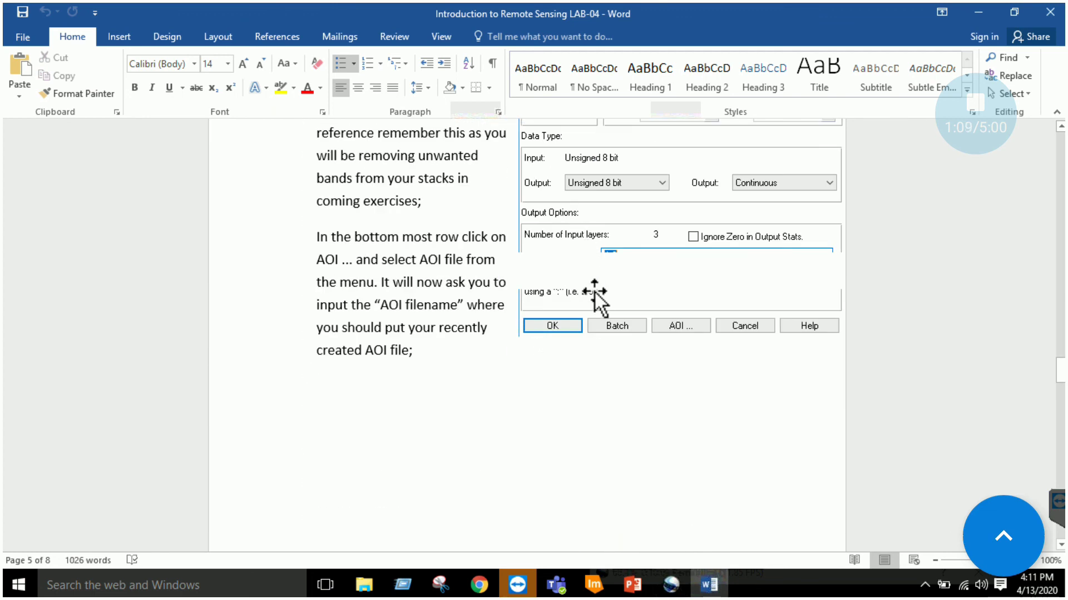
scroll(594, 292, "down", 3)
scroll(601, 275, "down", 4)
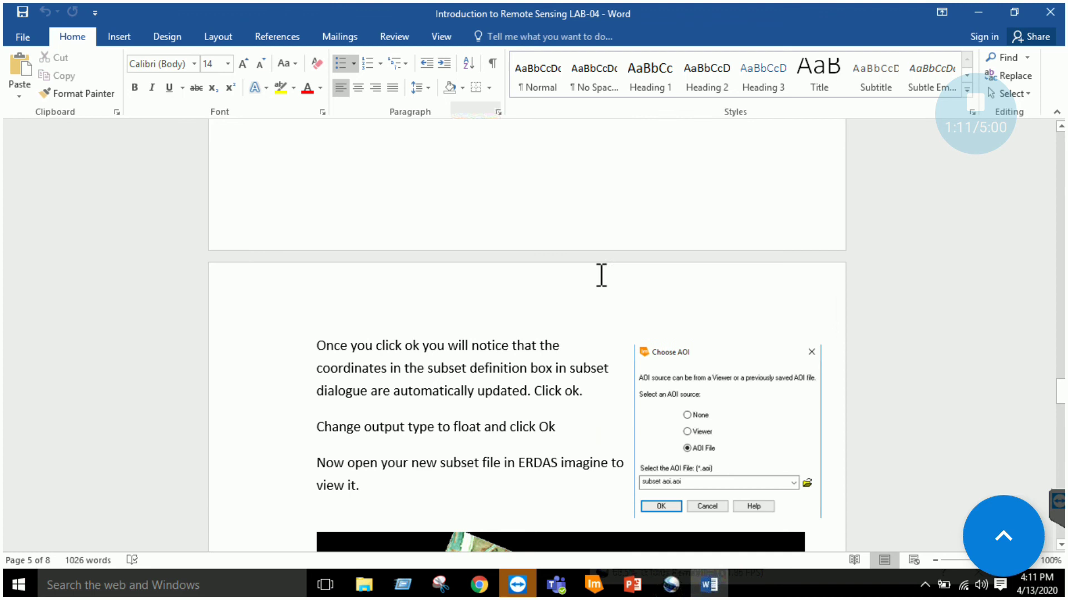
scroll(601, 275, "down", 1)
scroll(601, 276, "down", 4)
scroll(598, 277, "down", 4)
scroll(598, 278, "down", 3)
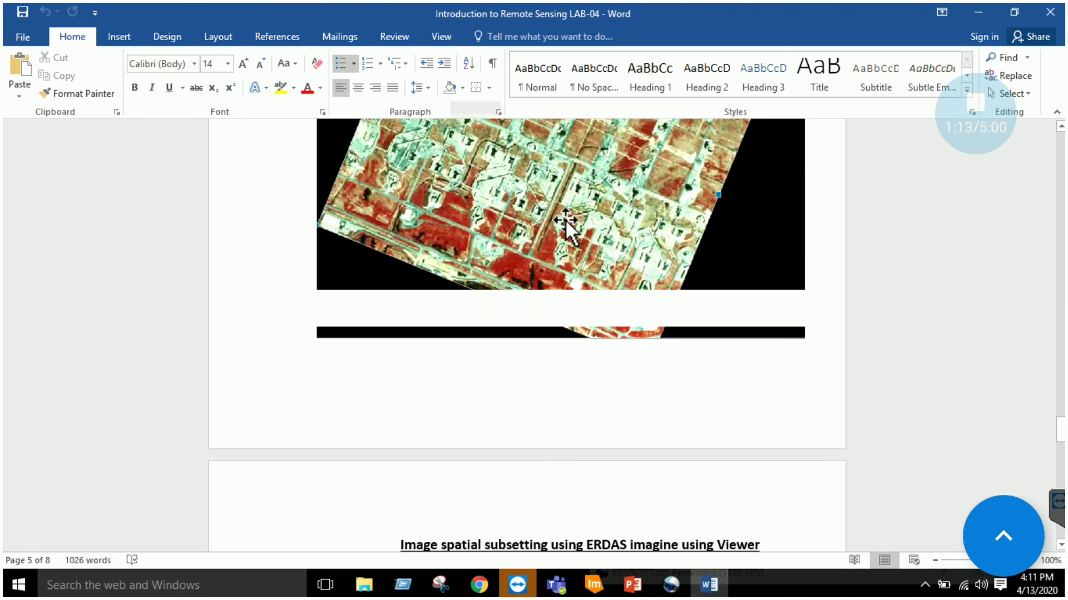
scroll(590, 303, "down", 4)
scroll(591, 306, "down", 2)
scroll(592, 305, "down", 2)
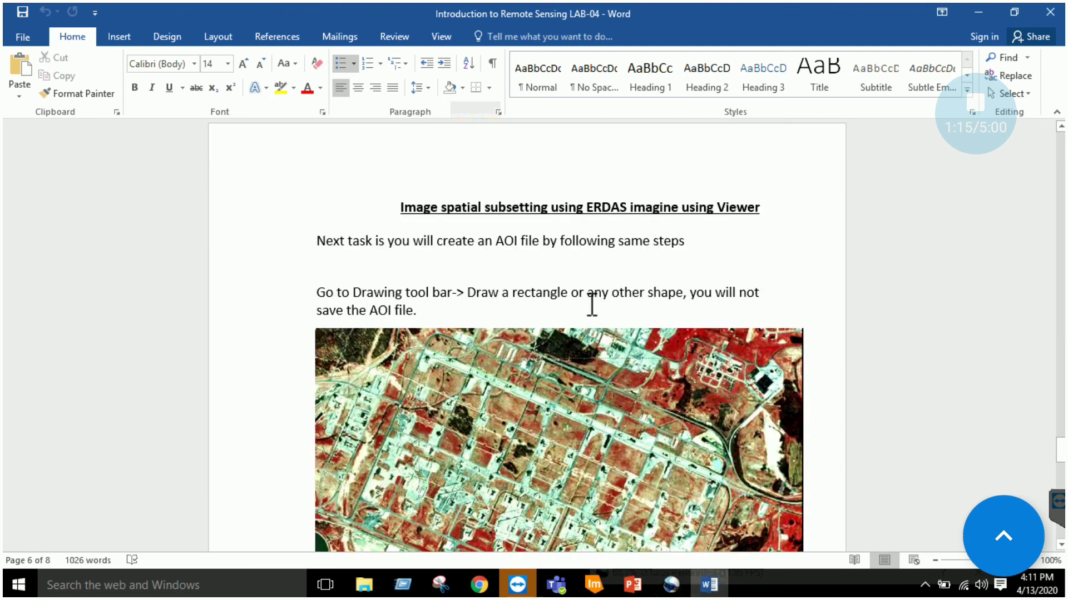
scroll(592, 317, "down", 4)
scroll(584, 340, "down", 3)
scroll(602, 352, "down", 4)
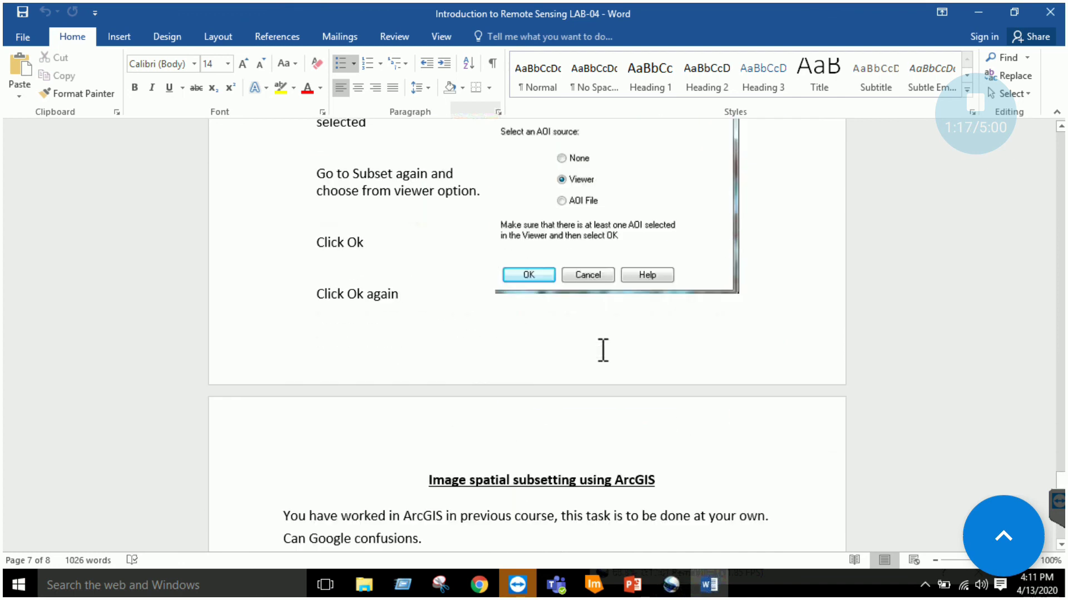
scroll(604, 350, "down", 4)
scroll(603, 351, "down", 2)
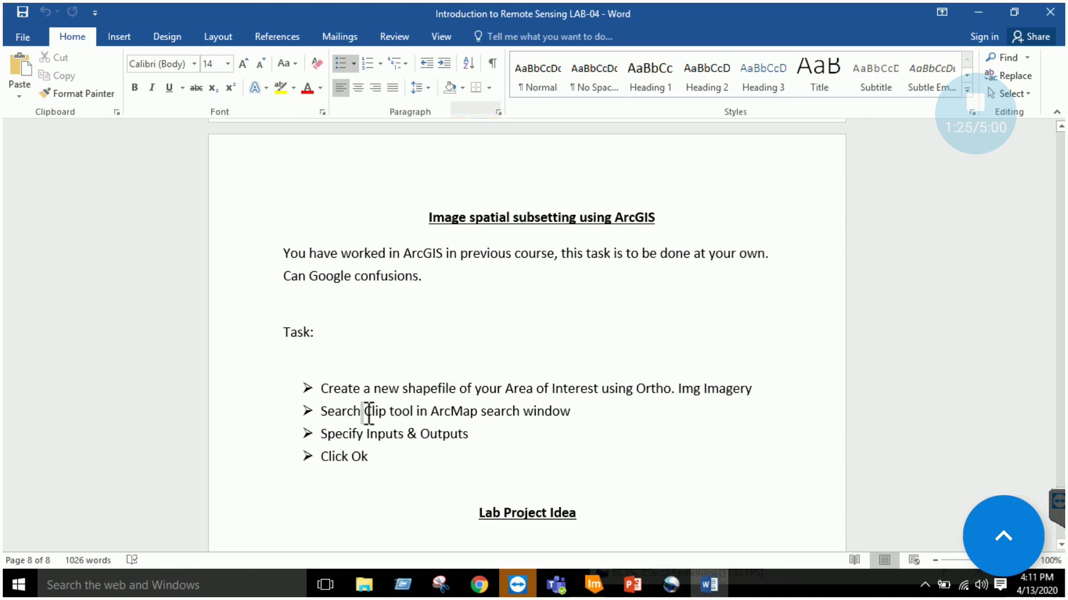
left_click_drag(368, 415, 534, 419)
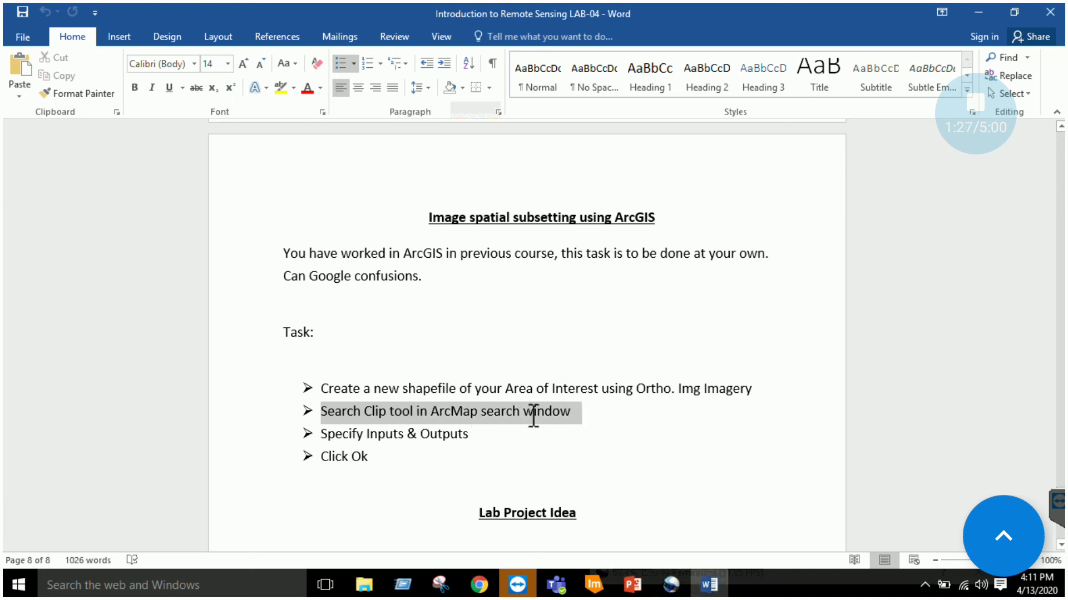
left_click_drag(402, 388, 682, 393)
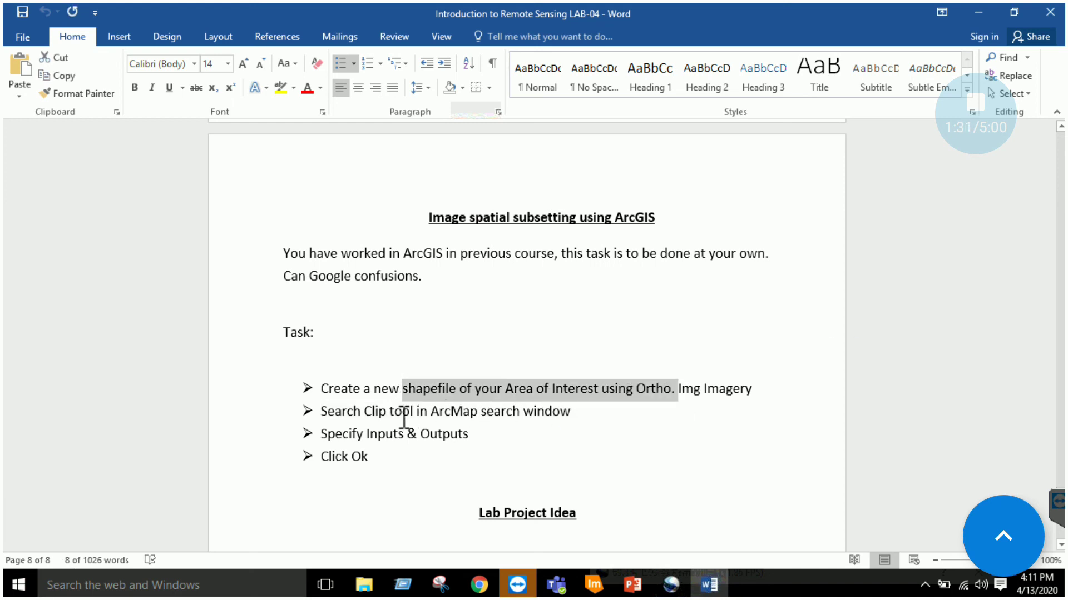
left_click_drag(405, 417, 507, 420)
left_click(493, 442)
scroll(481, 448, "up", 1)
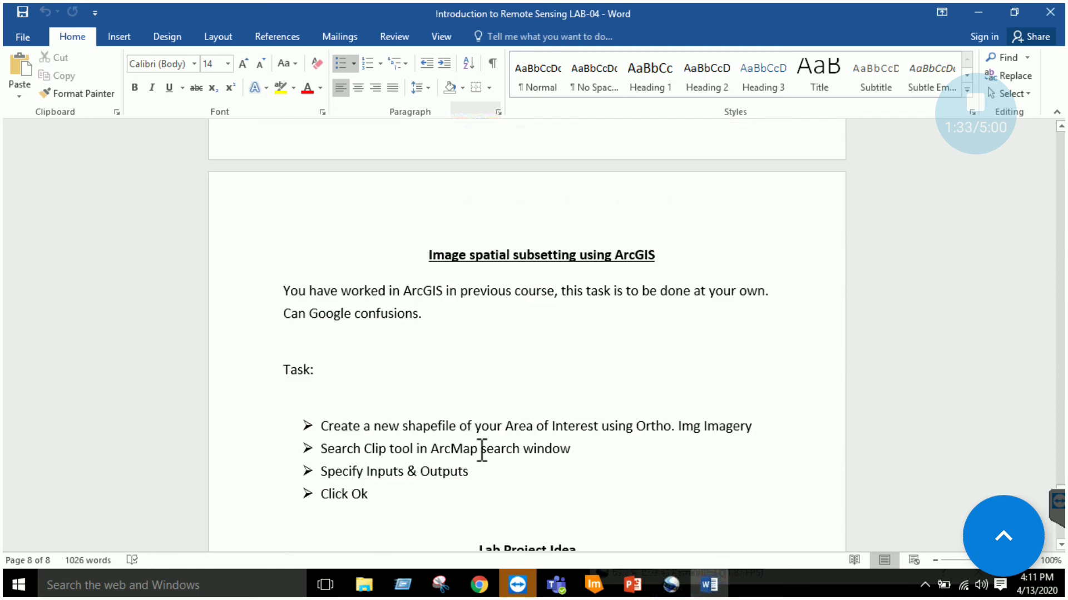